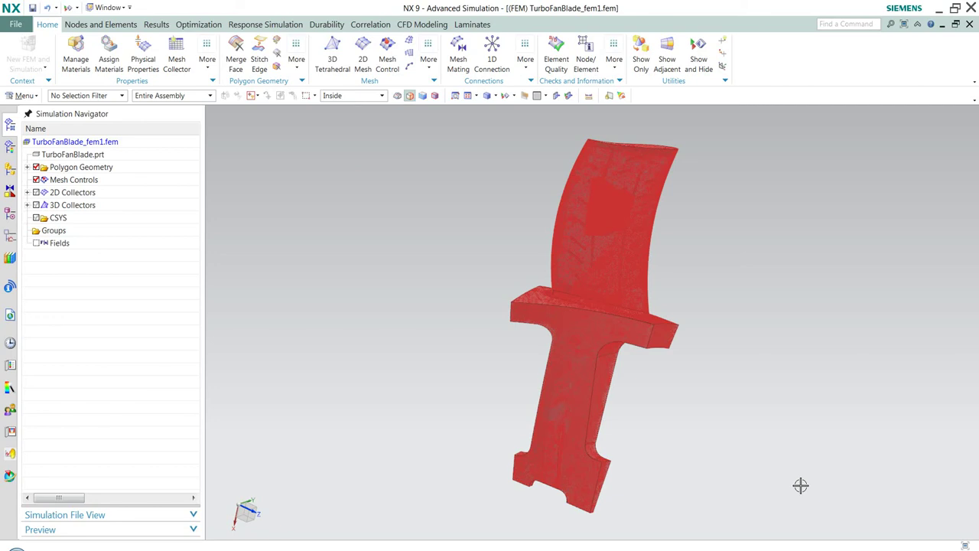
Hide the red mesh node markers and tilt the blade to an edge-on view
key(ctrl+w)
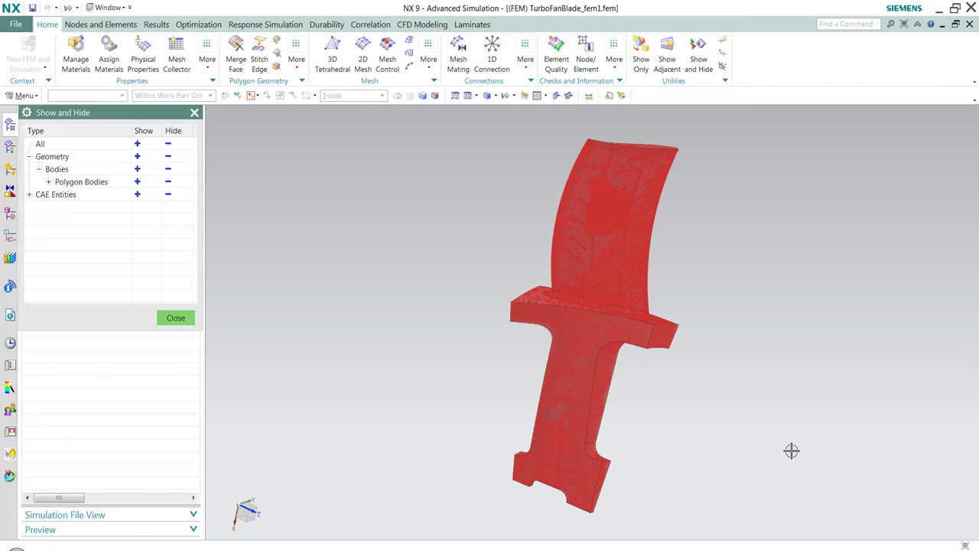
click(29, 194)
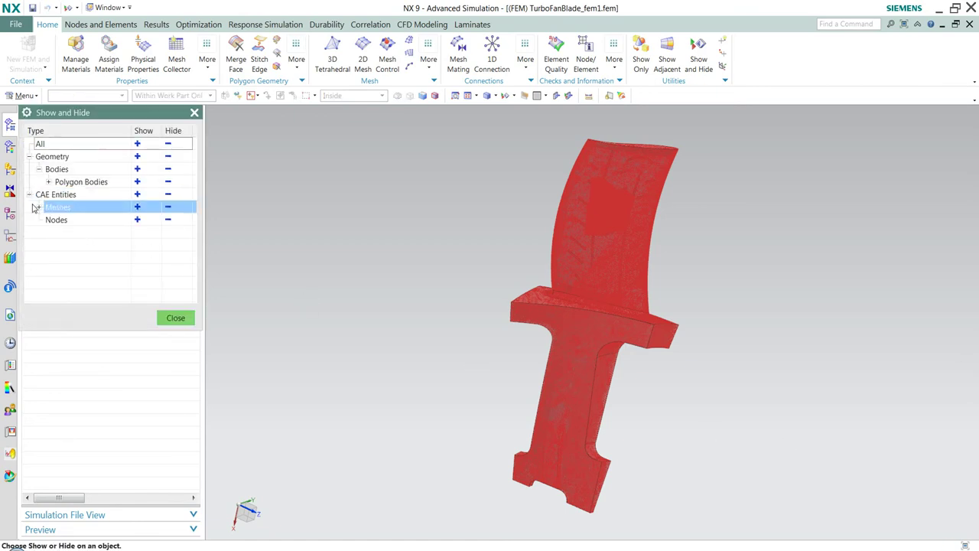
click(168, 245)
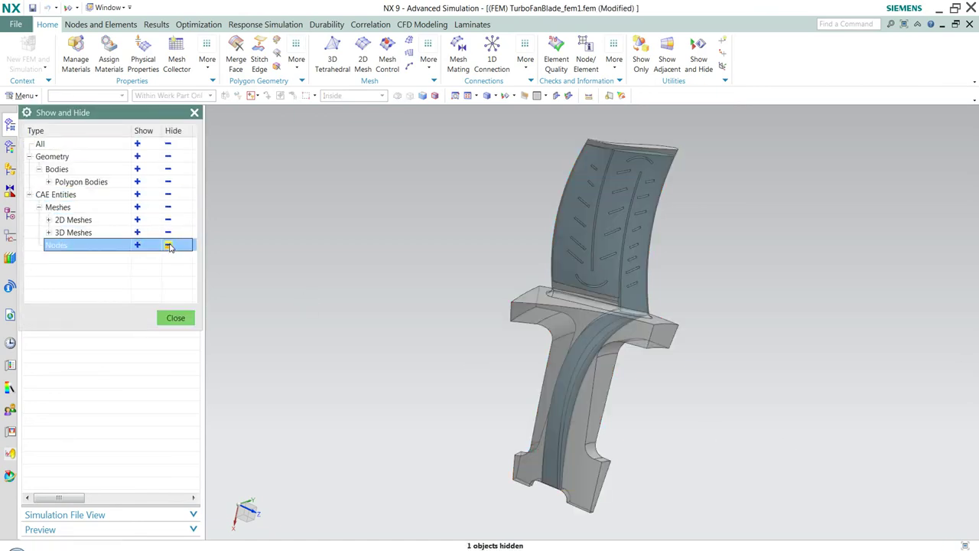
click(178, 321)
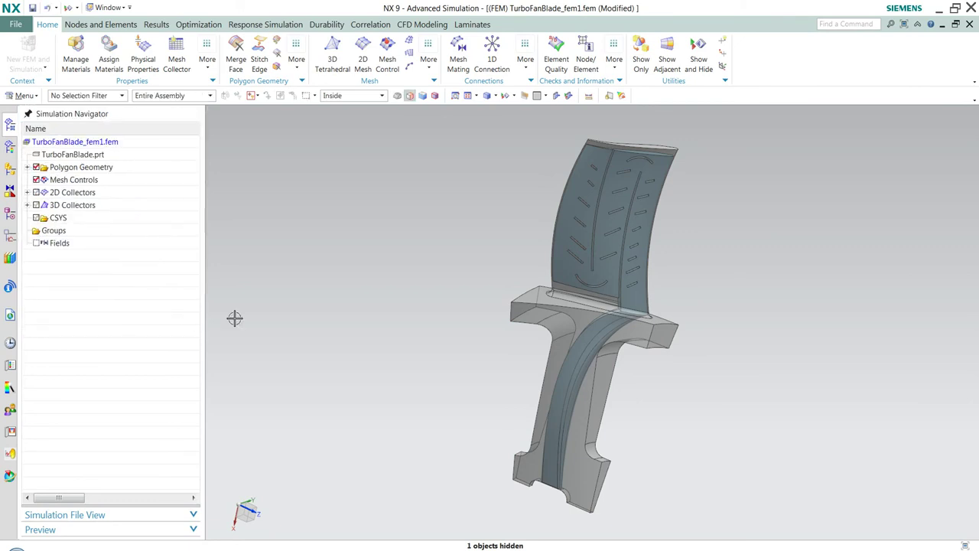
middle_drag(402, 319, 350, 299)
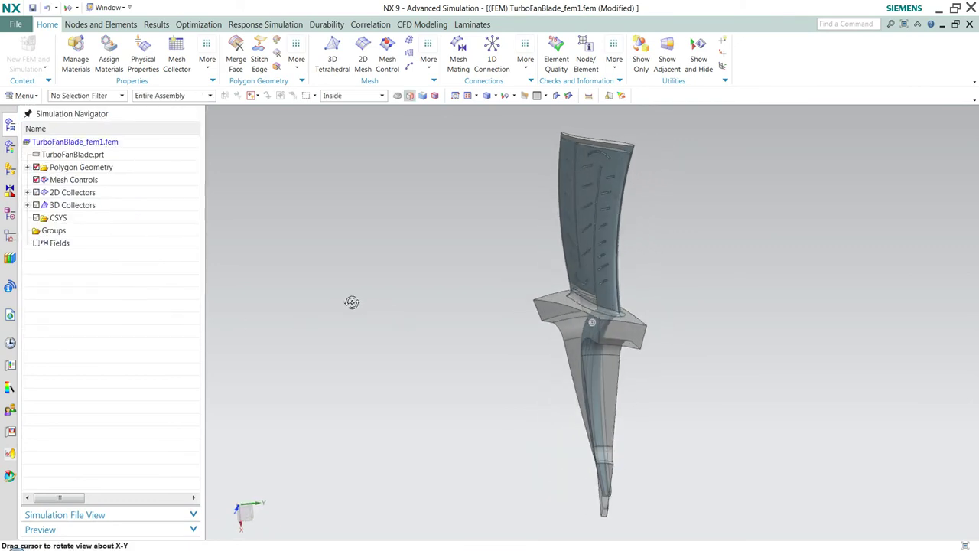
middle_drag(590, 110, 583, 382)
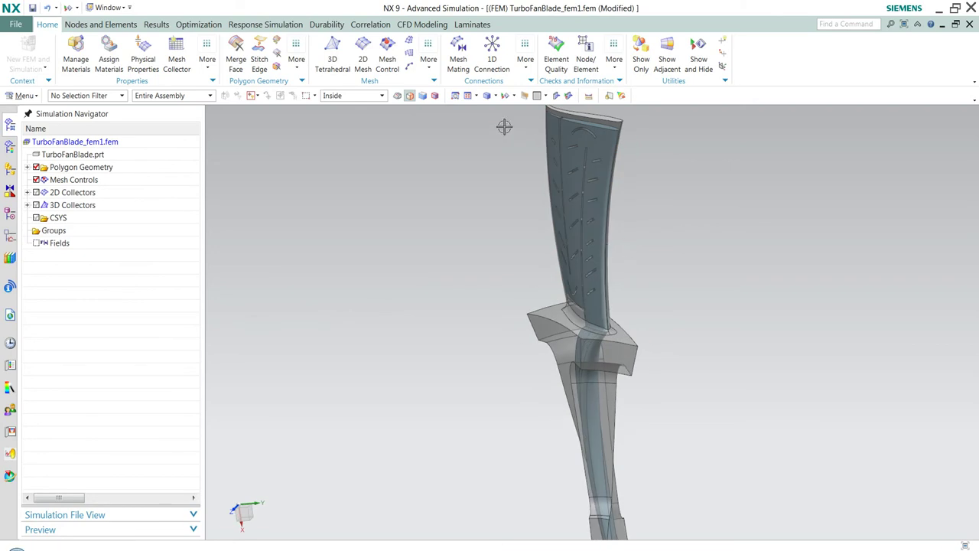
Slice the blade with a section plane tilted about X and offset along Z to about 8.18
click(569, 95)
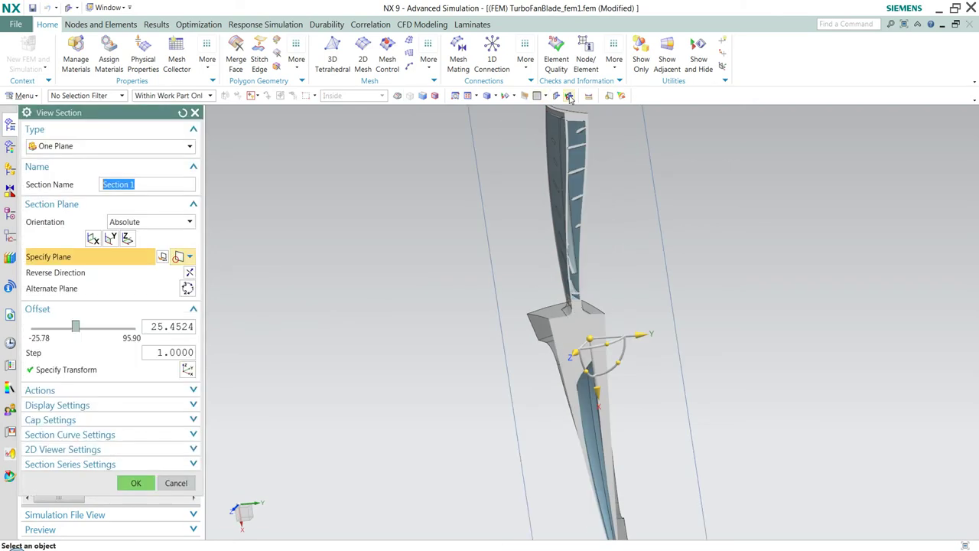
click(605, 345)
drag(604, 345, 613, 342)
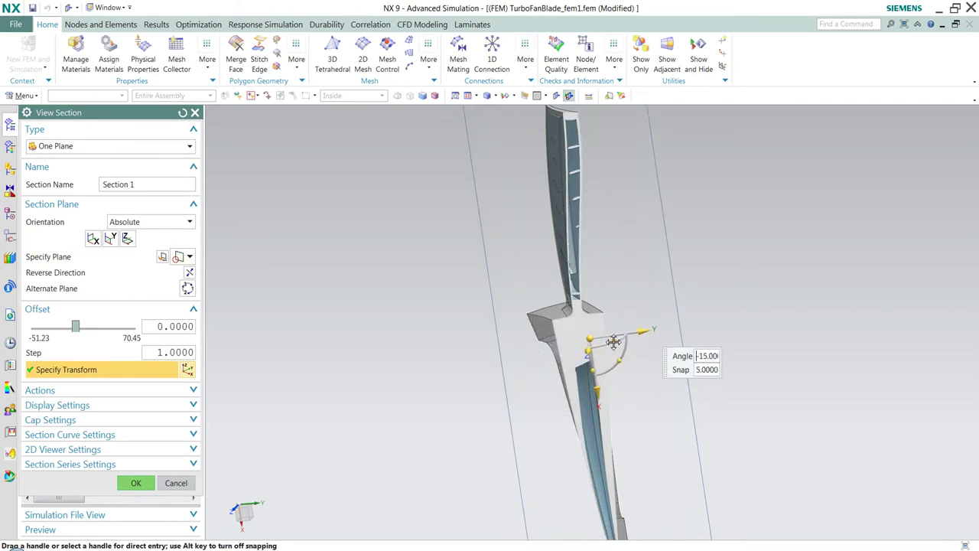
click(612, 341)
drag(584, 352, 588, 346)
click(589, 342)
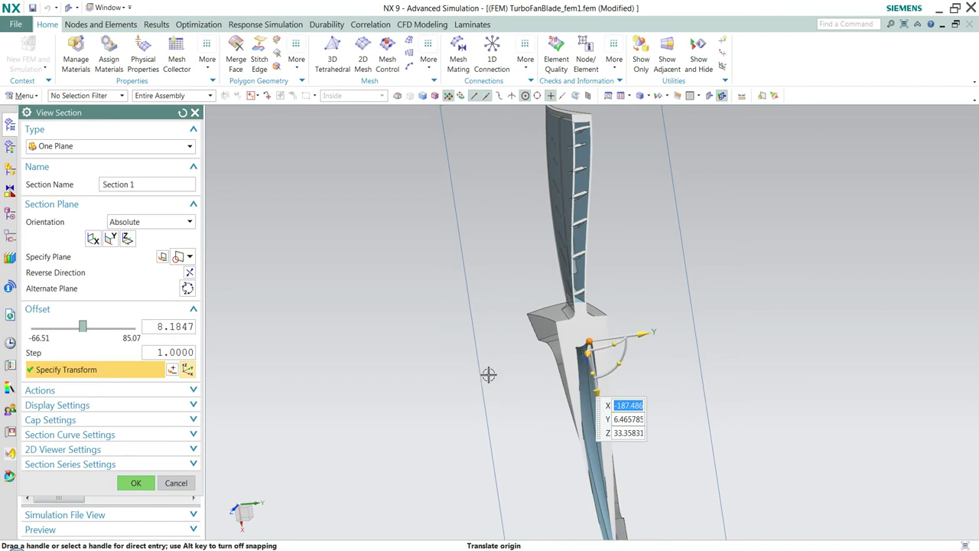
Finish the section view, then clear the cut and zoom onto the airfoil front
click(138, 485)
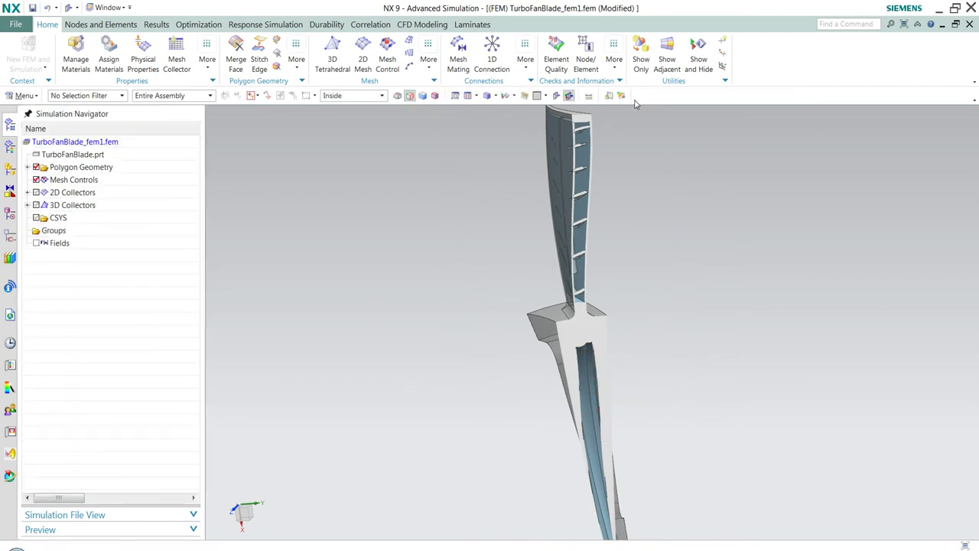
click(569, 96)
middle_drag(540, 228, 564, 224)
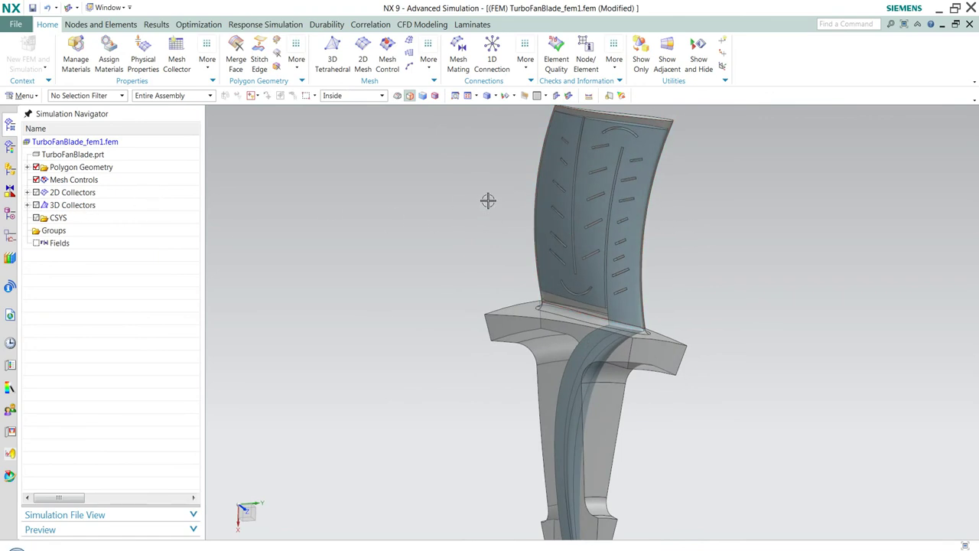
scroll(487, 202, up, 2)
mouse_move(517, 196)
middle_down()
mouse_move(505, 201)
mouse_move(464, 289)
middle_up()
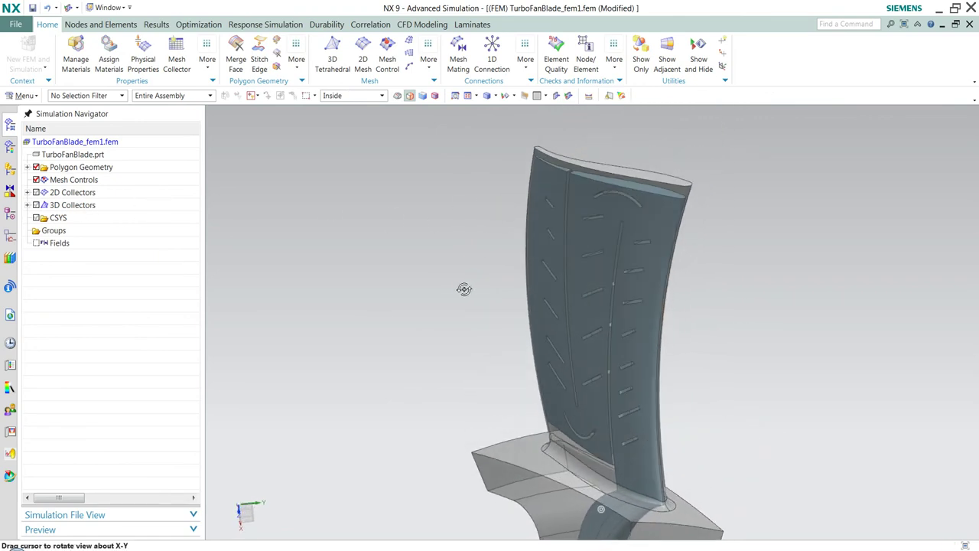
scroll(490, 303, up, 3)
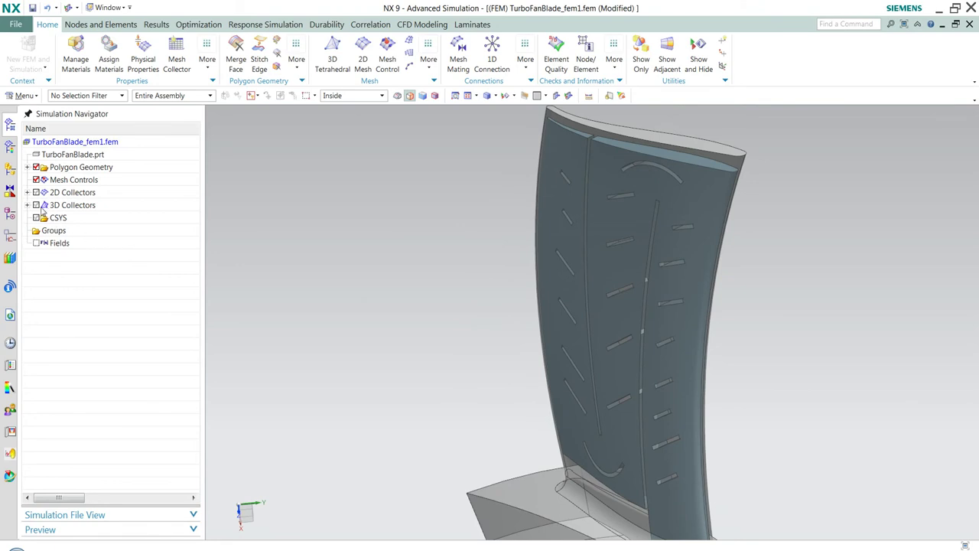
Show the 3D Collectors mesh briefly, then hide it again
click(36, 205)
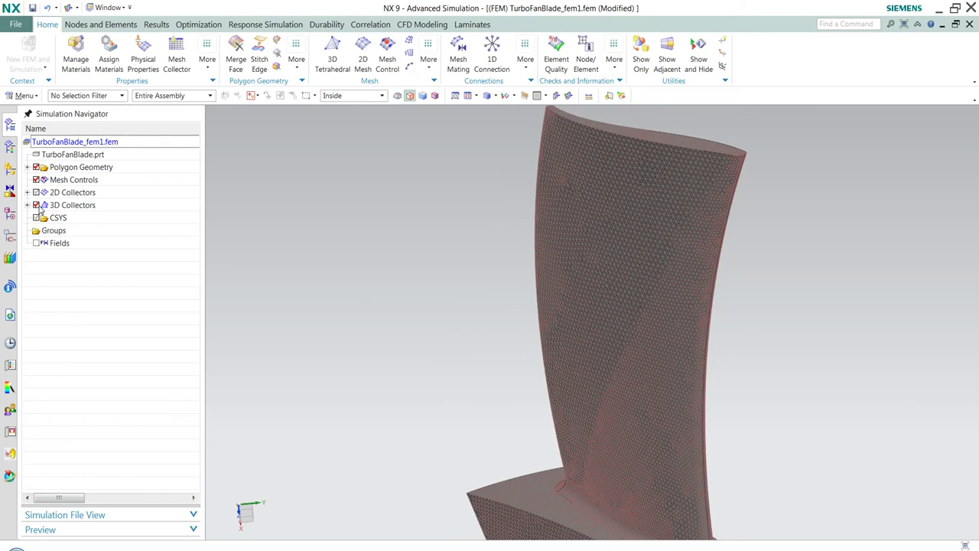
click(36, 205)
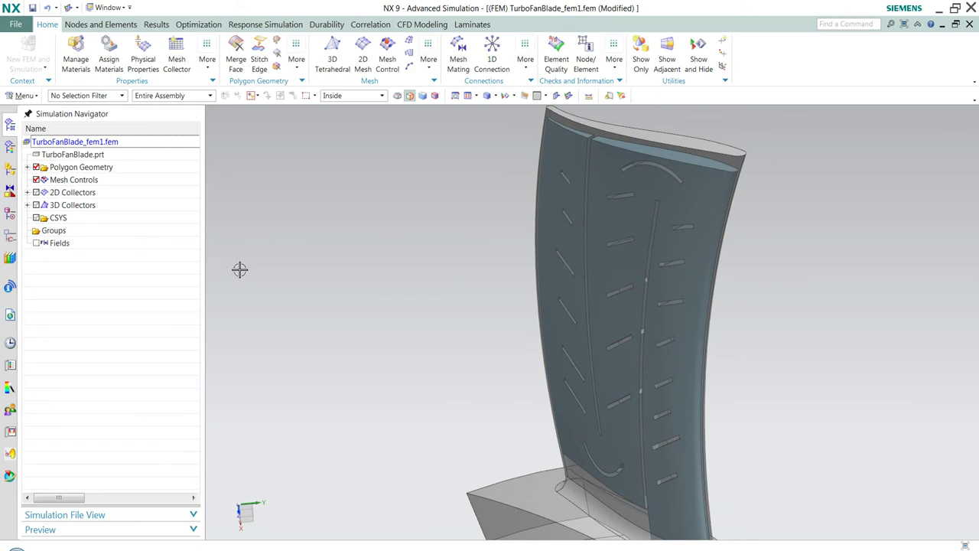
scroll(239, 269, up, 2)
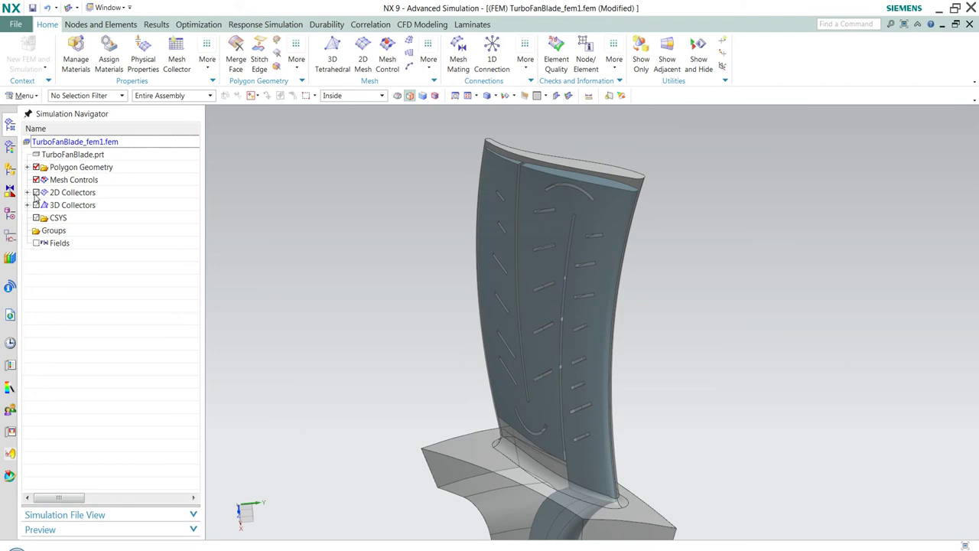
Show the 2D Collectors damage patch mesh and zoom in around its elongated dent
click(35, 193)
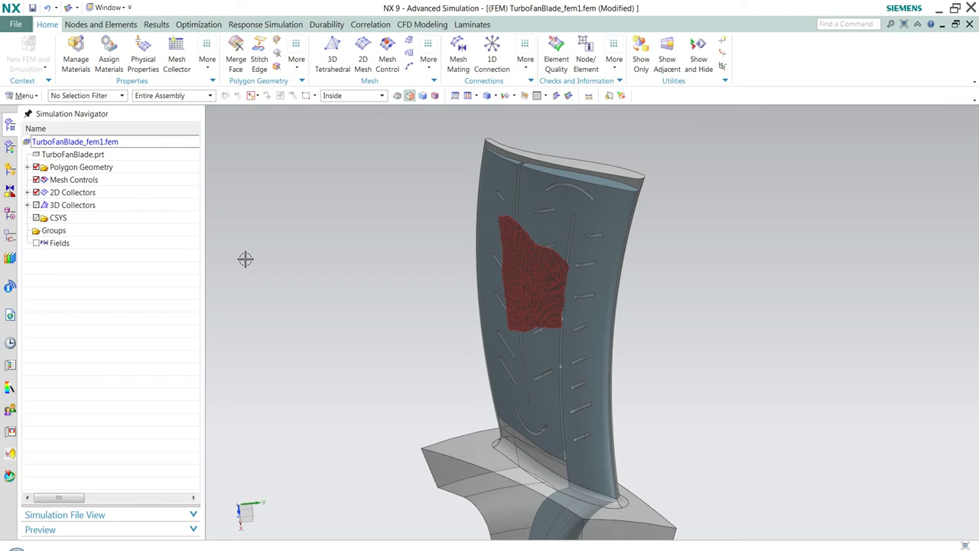
middle_drag(244, 258, 353, 248)
scroll(542, 260, up, 5)
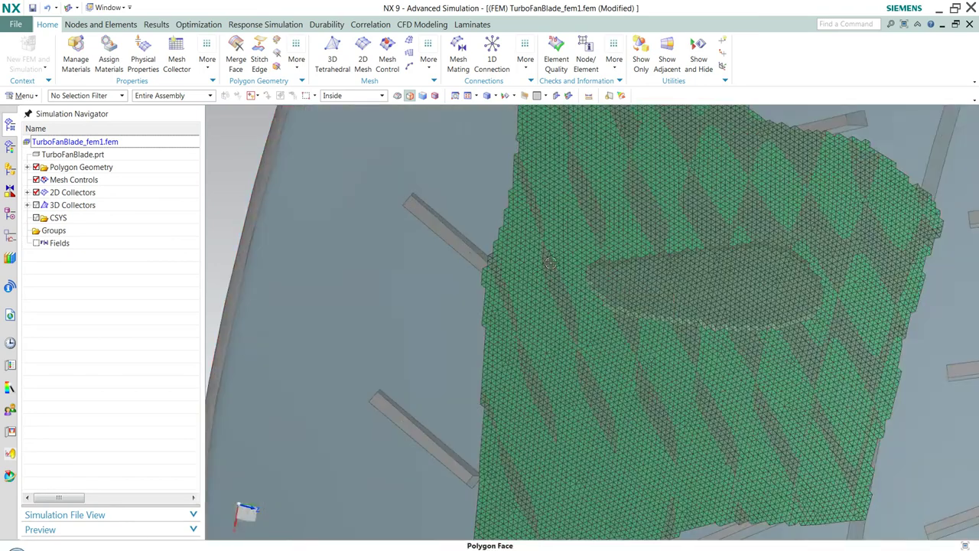
shift+middle_drag(490, 306, 391, 364)
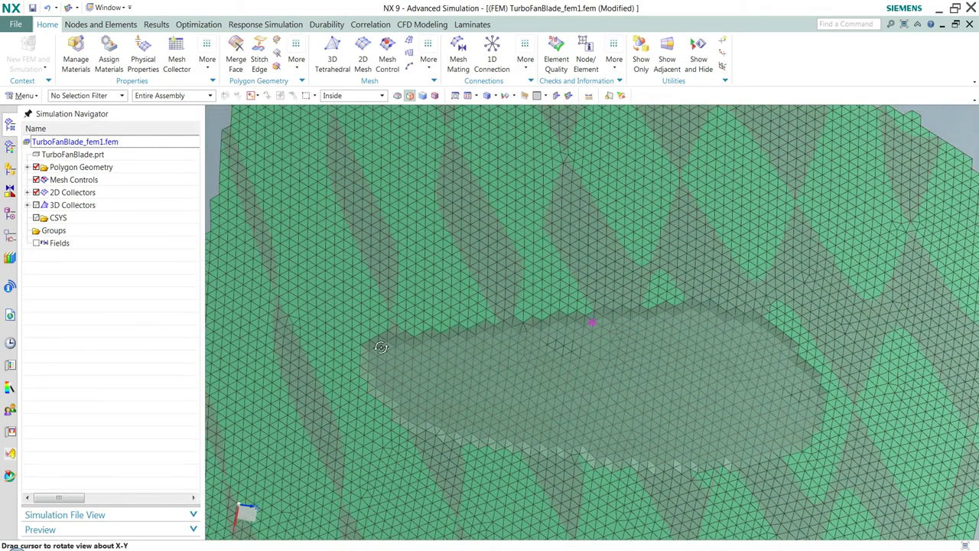
scroll(340, 347, down, 3)
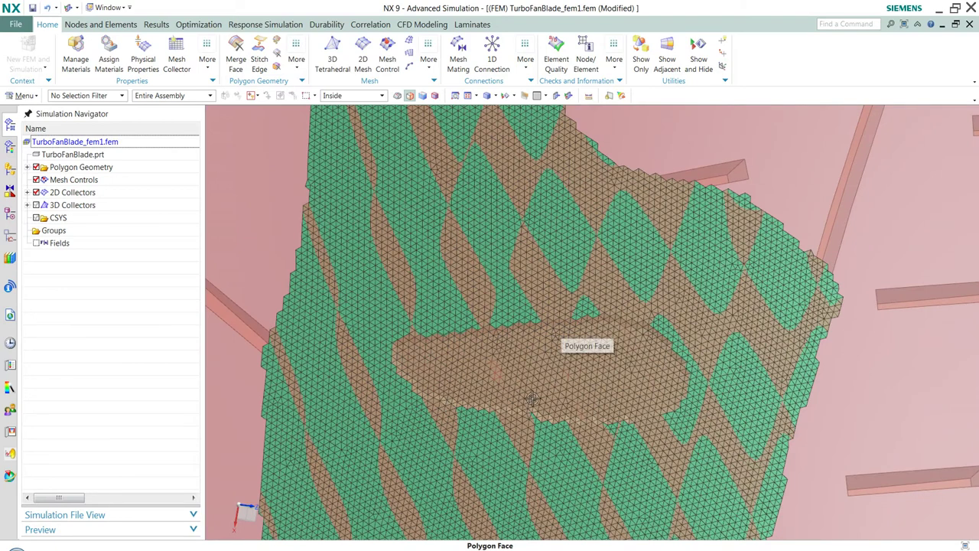
middle_drag(496, 395, 470, 346)
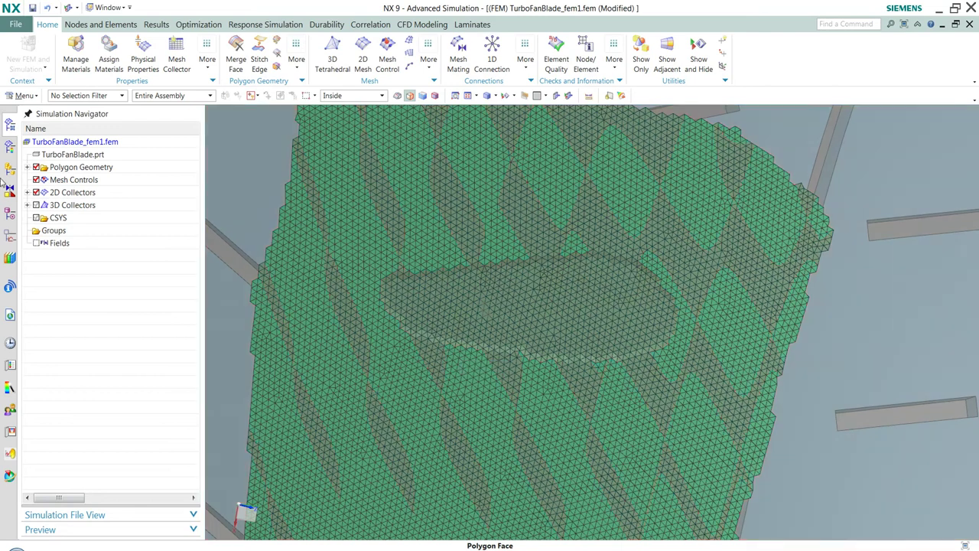
Hide the Turbine Blade polygon body to leave only the damage mesh
click(27, 168)
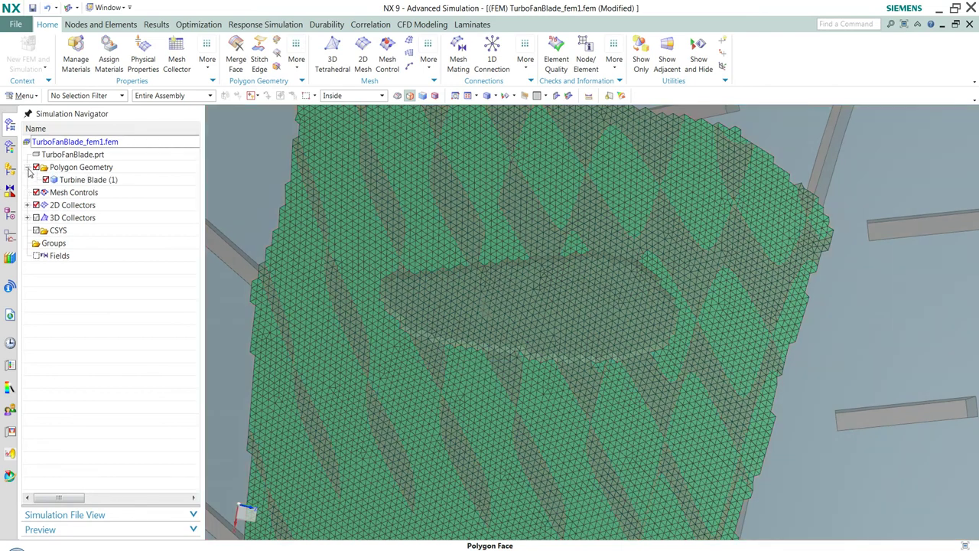
click(45, 180)
middle_drag(422, 312, 426, 328)
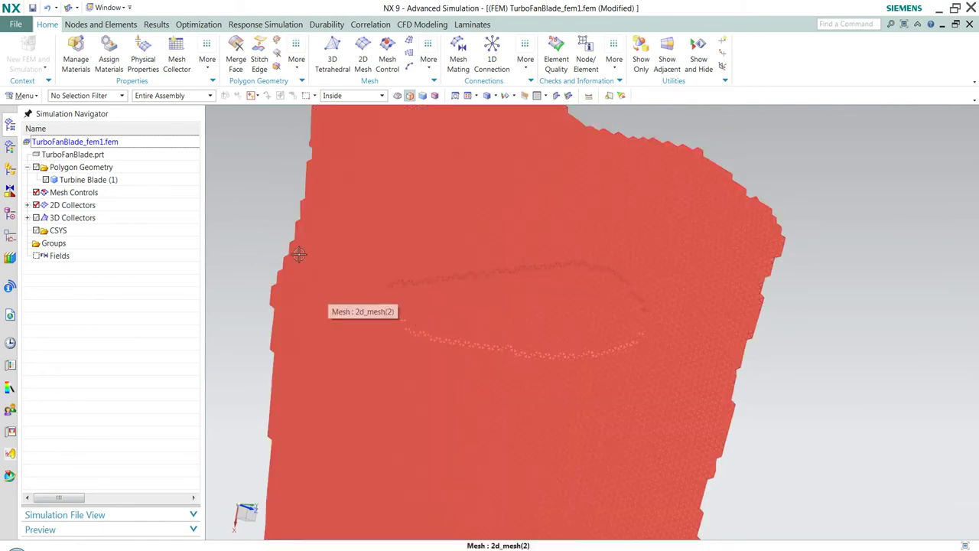
Build a Face from Mesh by lassoing the 4043 elements around the dent
click(298, 50)
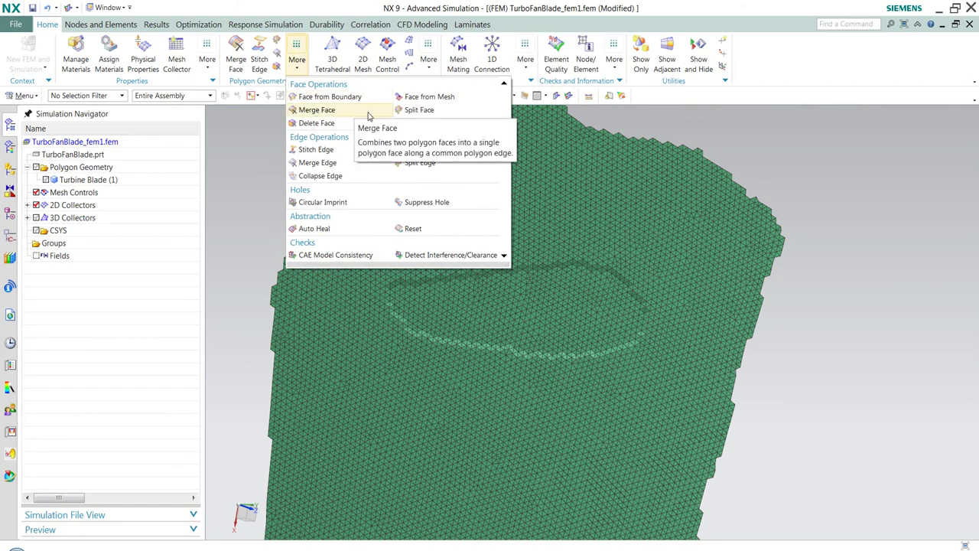
click(408, 98)
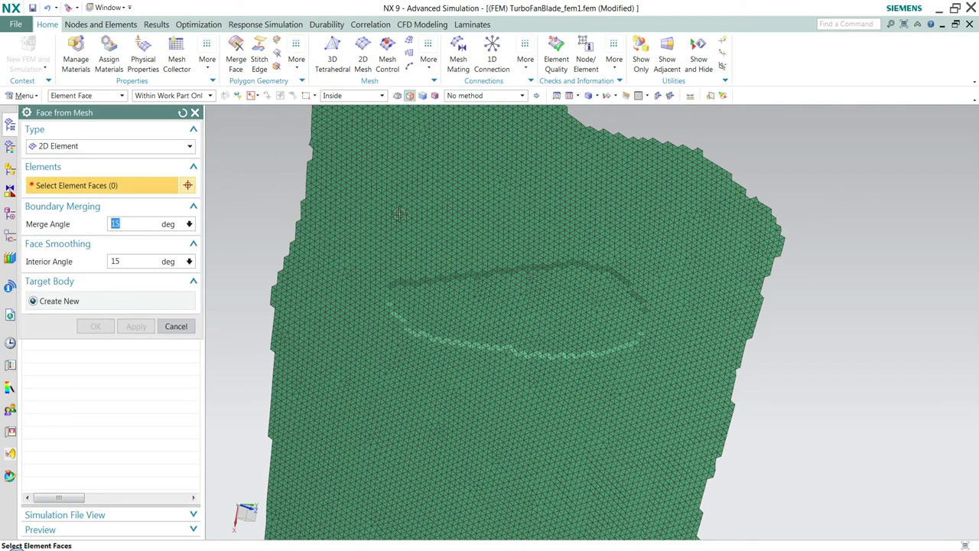
click(314, 95)
click(320, 120)
mouse_move(364, 226)
mouse_down()
mouse_move(613, 413)
mouse_move(667, 241)
mouse_move(419, 225)
mouse_up()
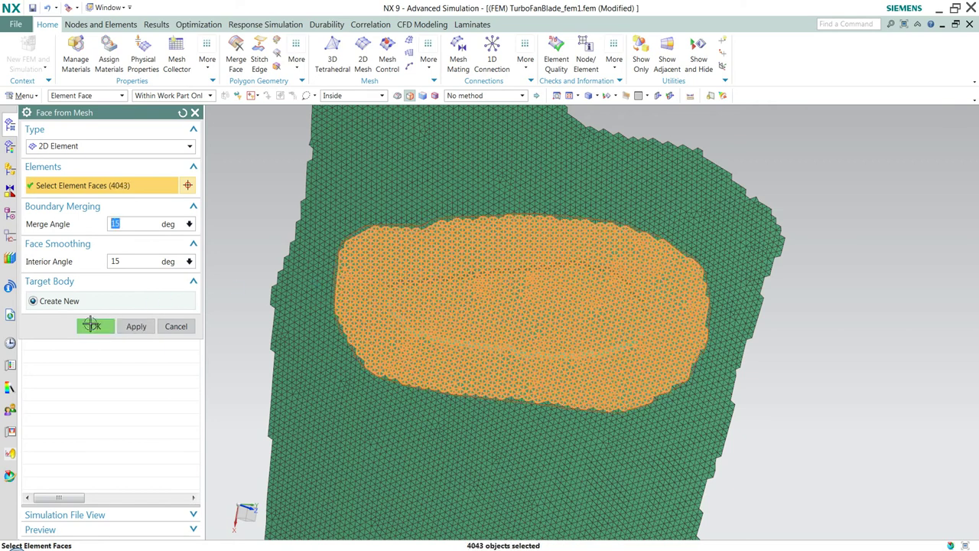
click(92, 328)
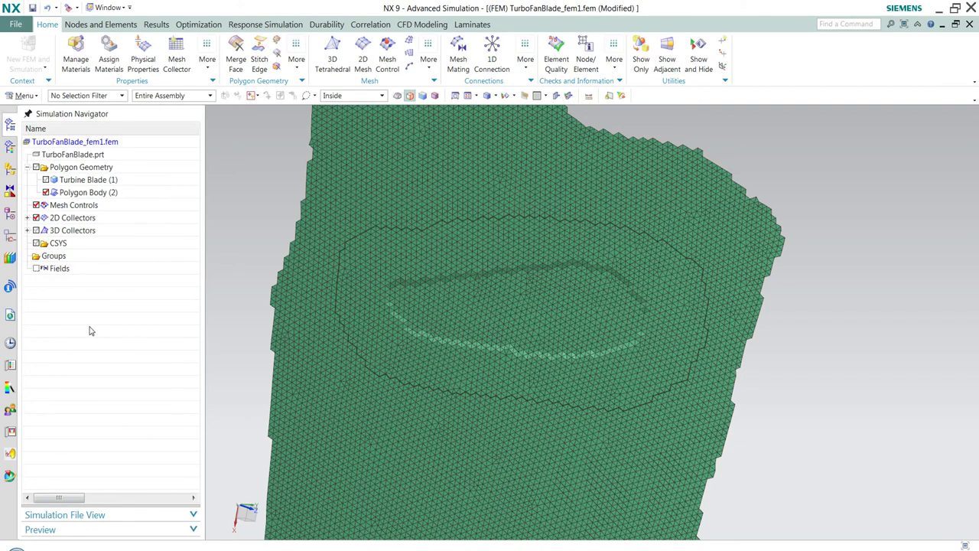
Hide the 2D Collectors and tilt the view onto the blue dent face
click(36, 218)
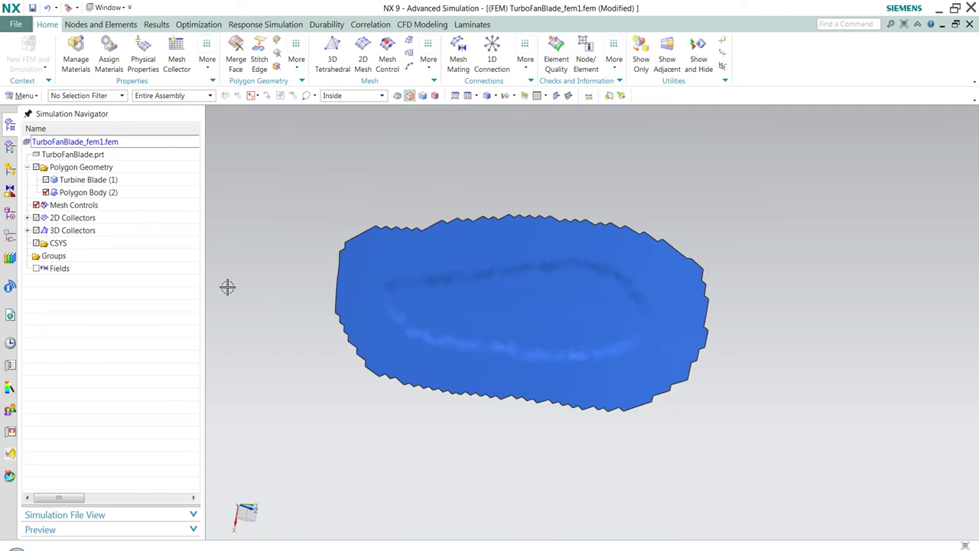
mouse_move(227, 286)
middle_down()
mouse_move(235, 249)
mouse_move(234, 280)
middle_up()
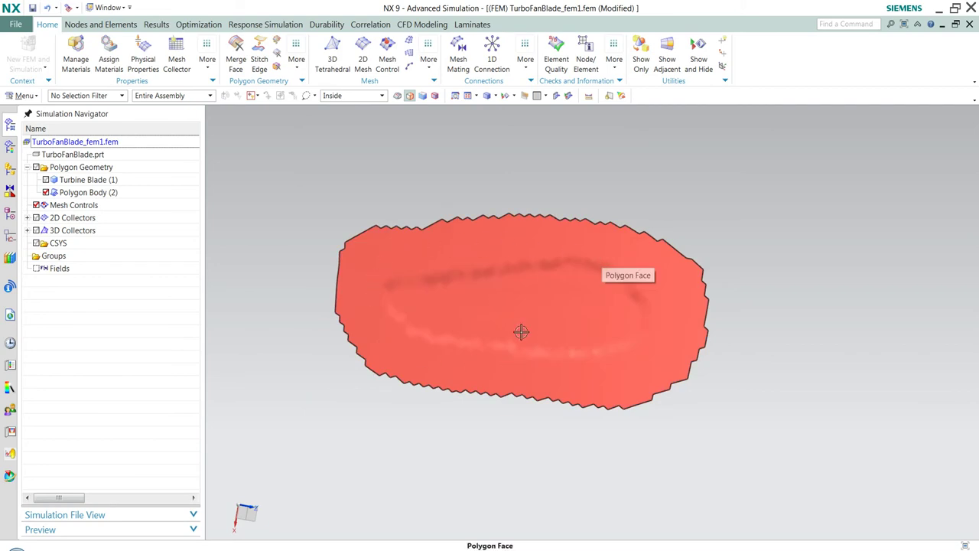
Show 3d_mesh(1) under TurboFanBlade and zoom out to see the whole blade
click(28, 230)
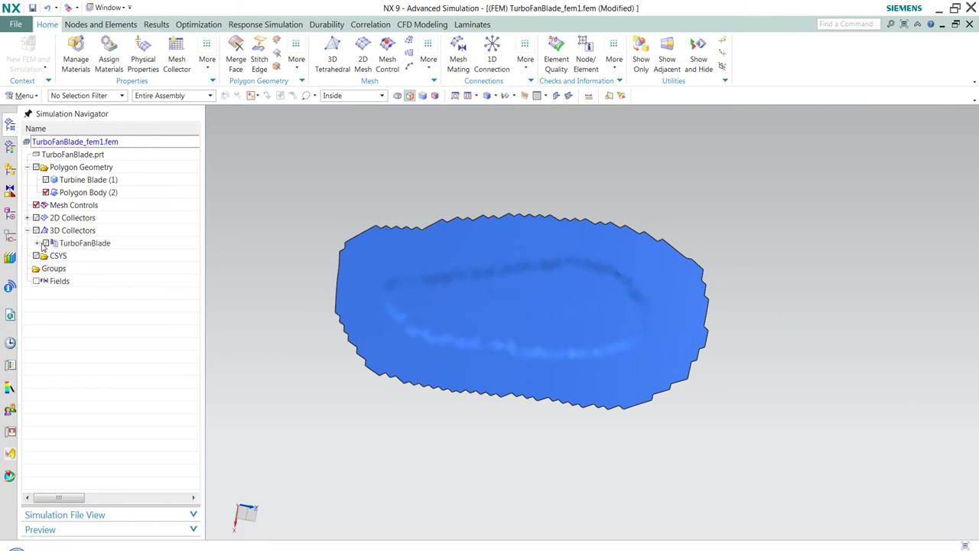
click(37, 244)
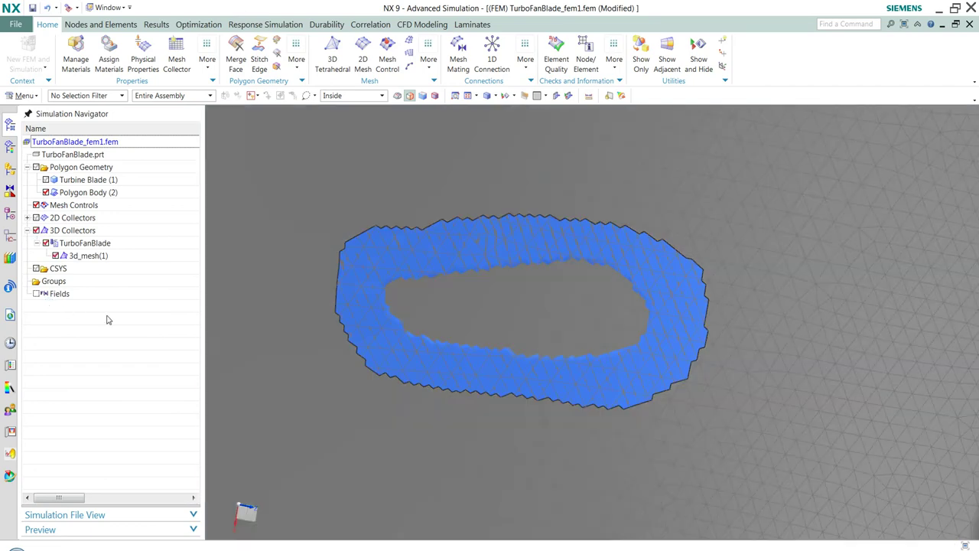
mouse_move(273, 330)
middle_down()
mouse_move(274, 305)
mouse_move(323, 308)
middle_up()
scroll(324, 308, down, 5)
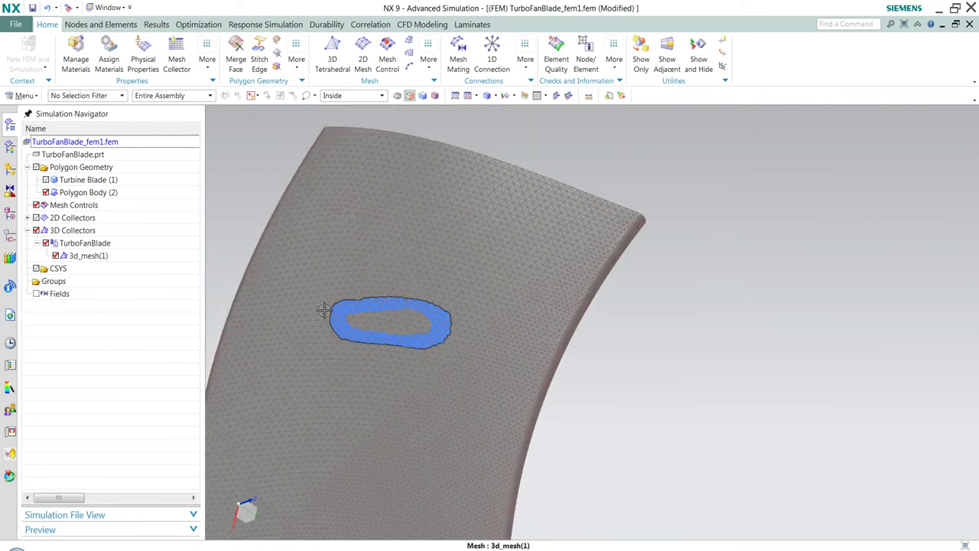
Start a new group with the Related Nodes selection intent
right_click(47, 282)
click(70, 301)
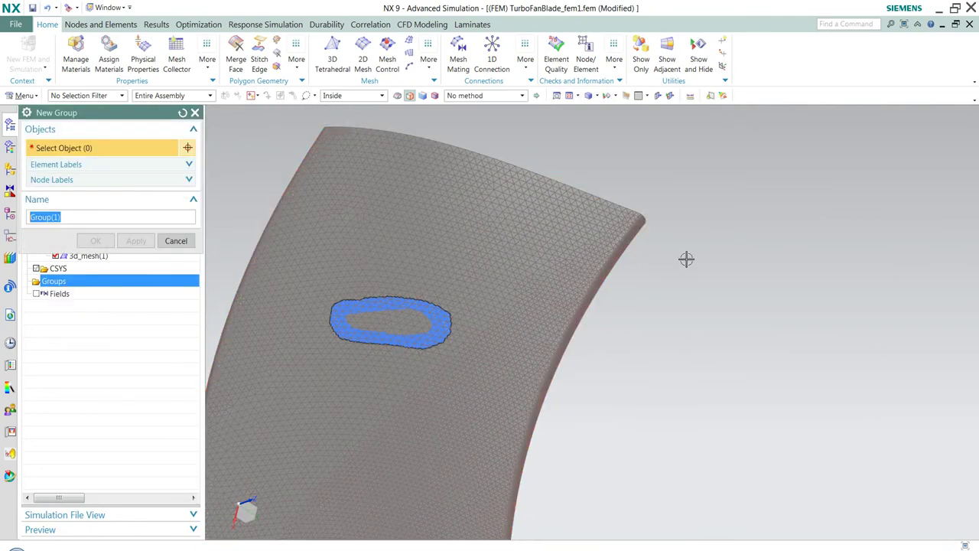
click(479, 97)
click(469, 204)
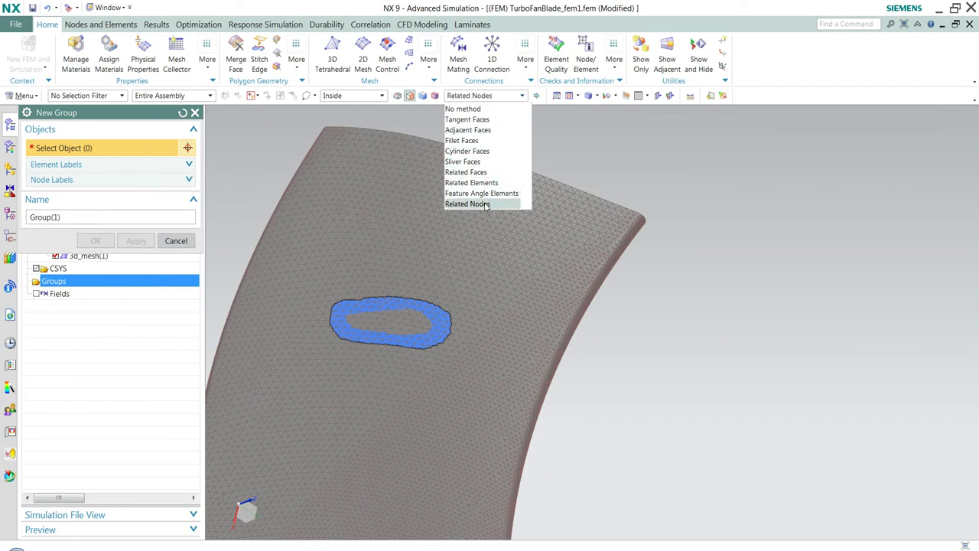
click(474, 211)
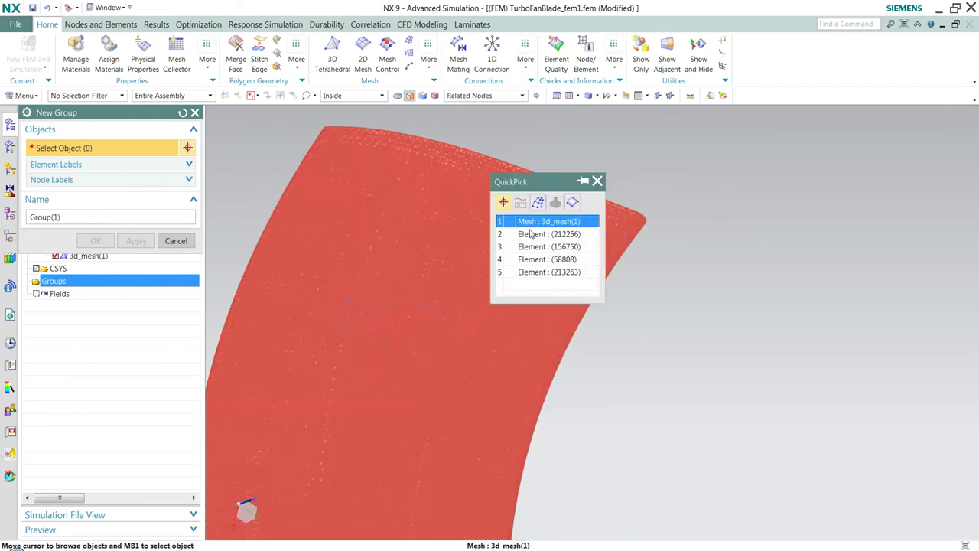
click(597, 180)
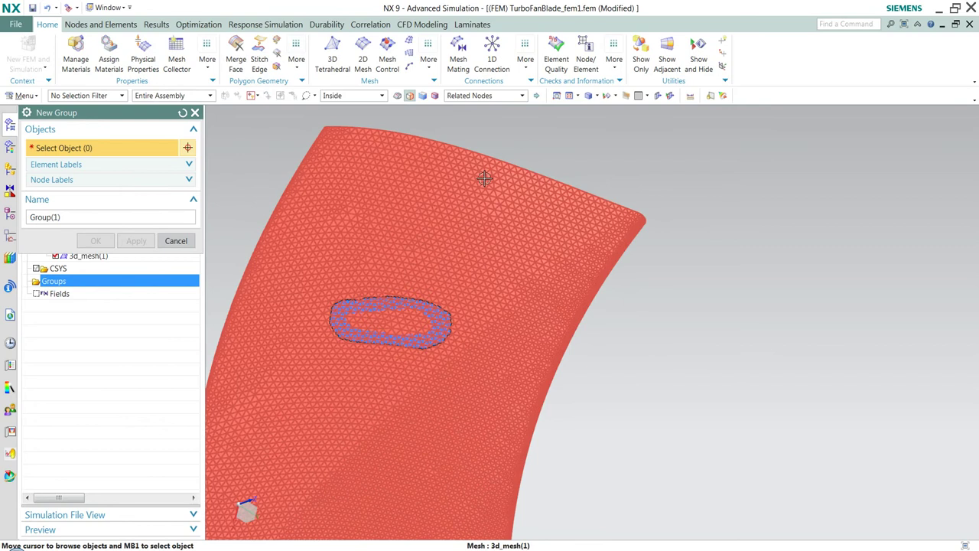
Show the polygon solid bodies through Show and Hide
key(ctrl+w)
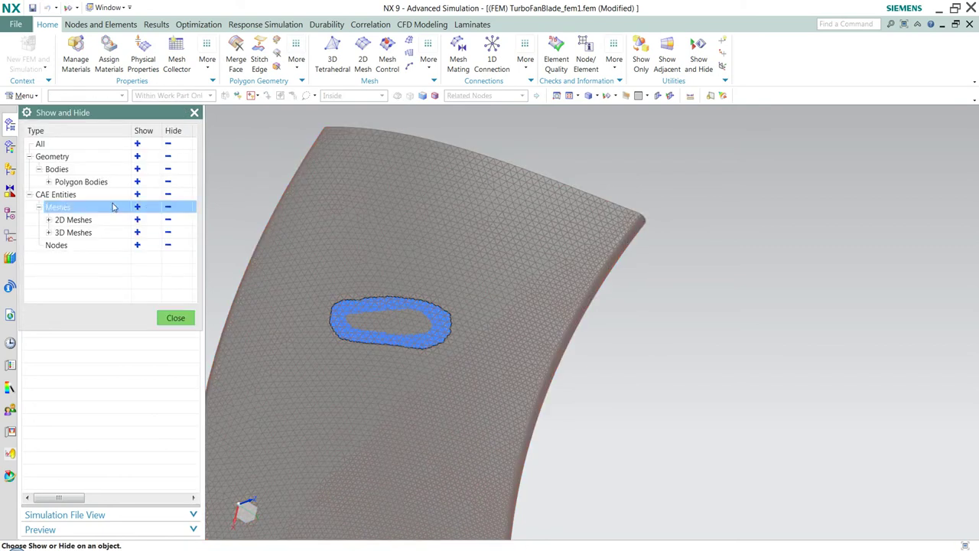
click(48, 181)
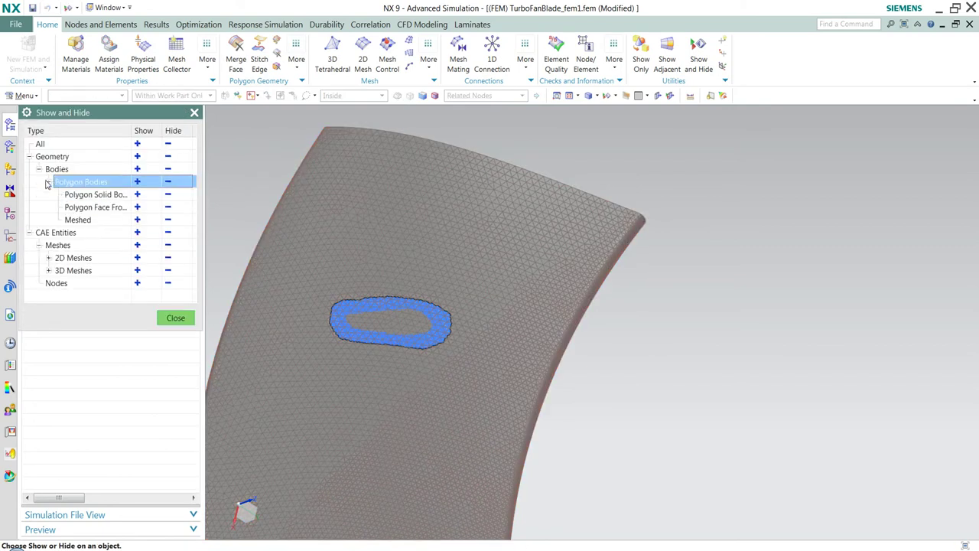
click(138, 195)
click(175, 318)
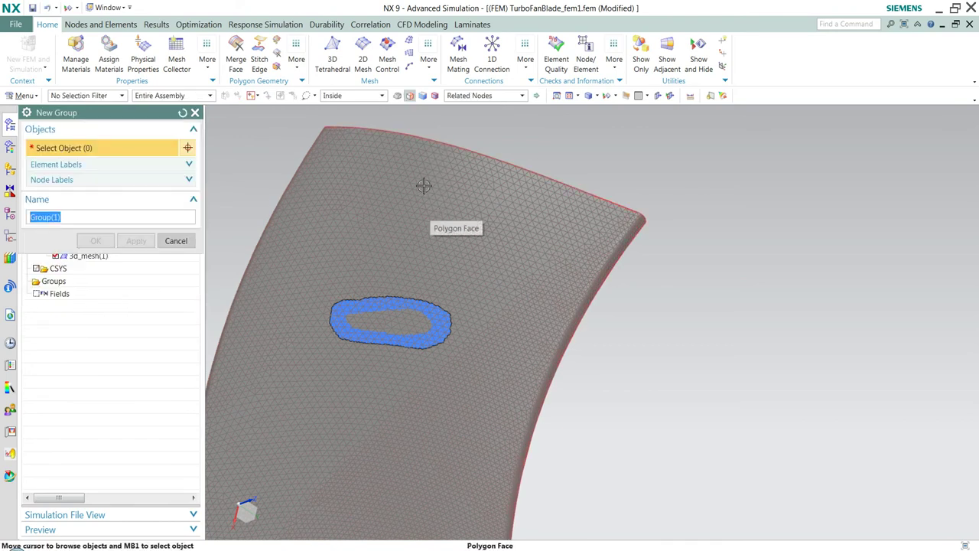
Select the blade face's 21838 nodes and name the group 'nodes on face 3d model'
click(421, 193)
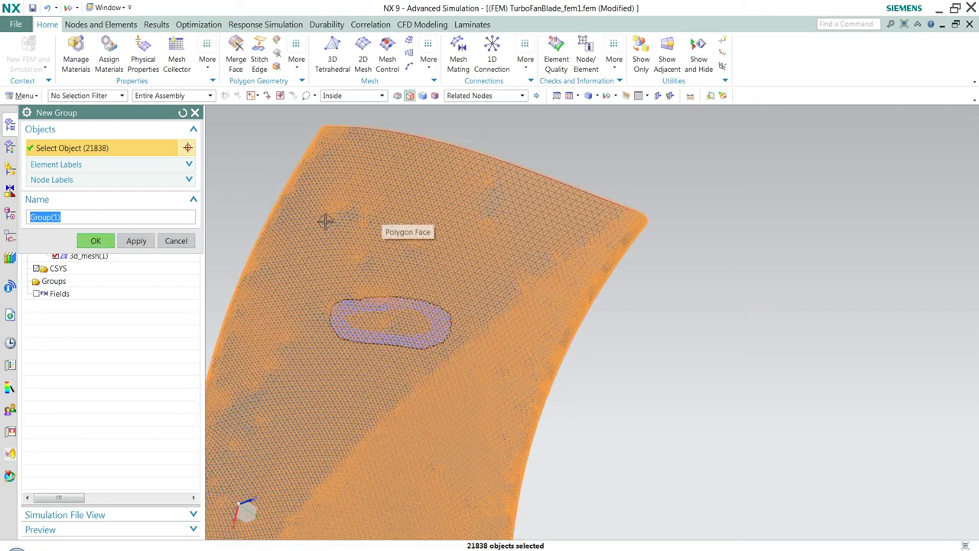
scroll(408, 234, up, 2)
scroll(407, 234, up, 2)
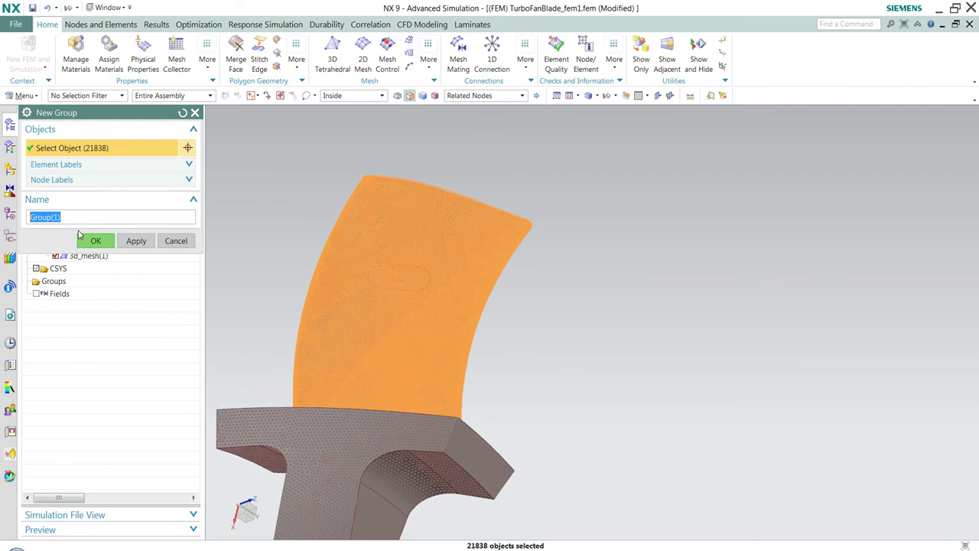
text(nodes on face 3d model)
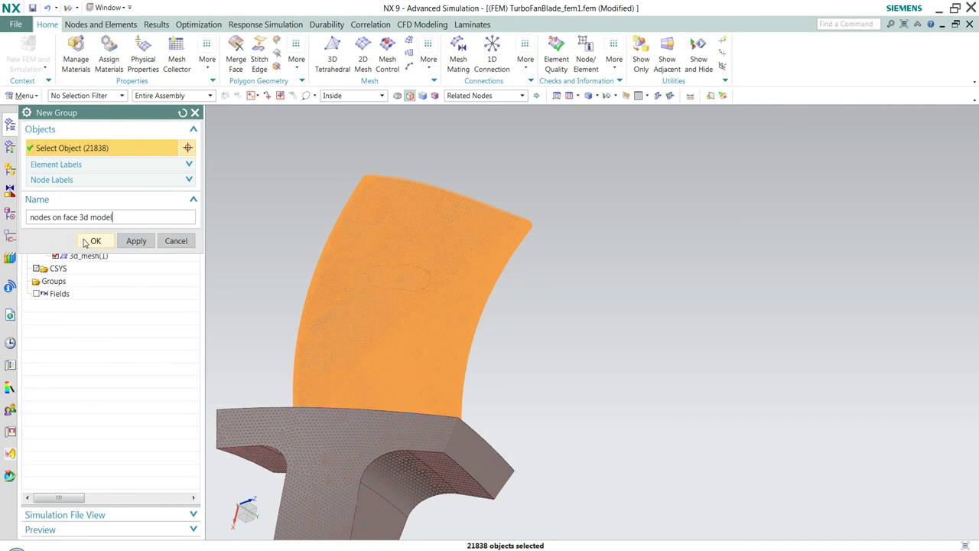
click(88, 242)
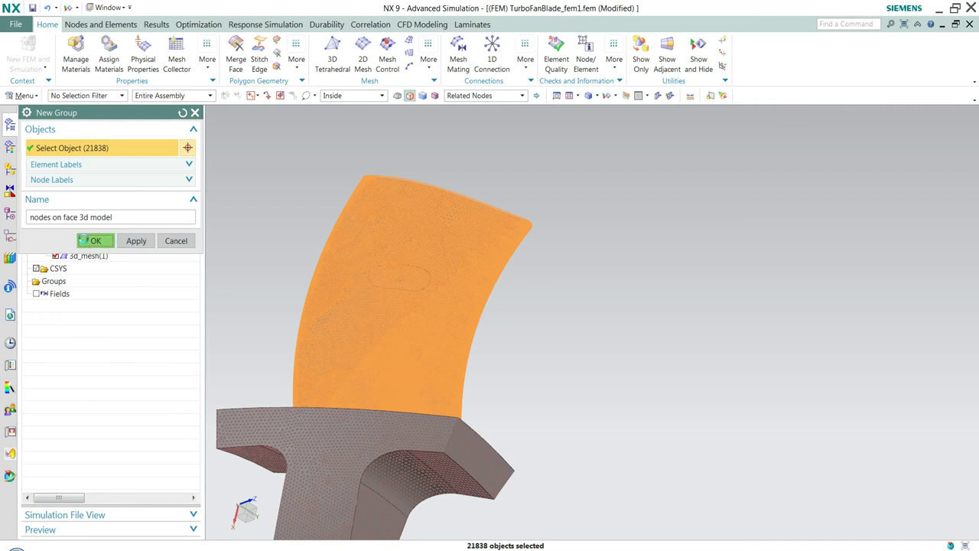
Show only the '1 - nodes on face 3d model' group
click(28, 282)
right_click(67, 295)
click(95, 303)
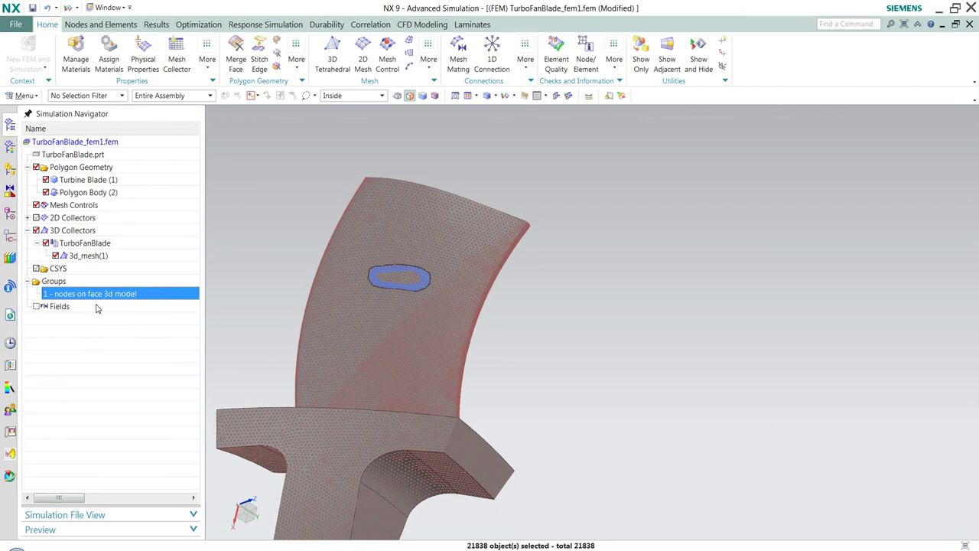
mouse_move(339, 318)
middle_down()
mouse_move(345, 313)
mouse_move(327, 327)
middle_up()
Show Polygon Body (2) again and zoom in on the dent face
click(46, 192)
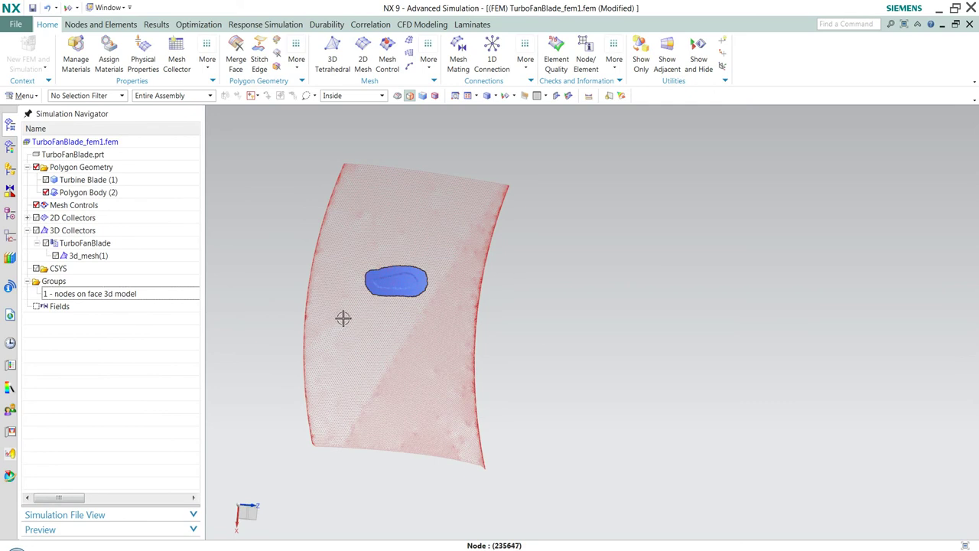
scroll(363, 312, up, 2)
scroll(364, 312, up, 3)
scroll(462, 227, up, 2)
scroll(461, 227, up, 2)
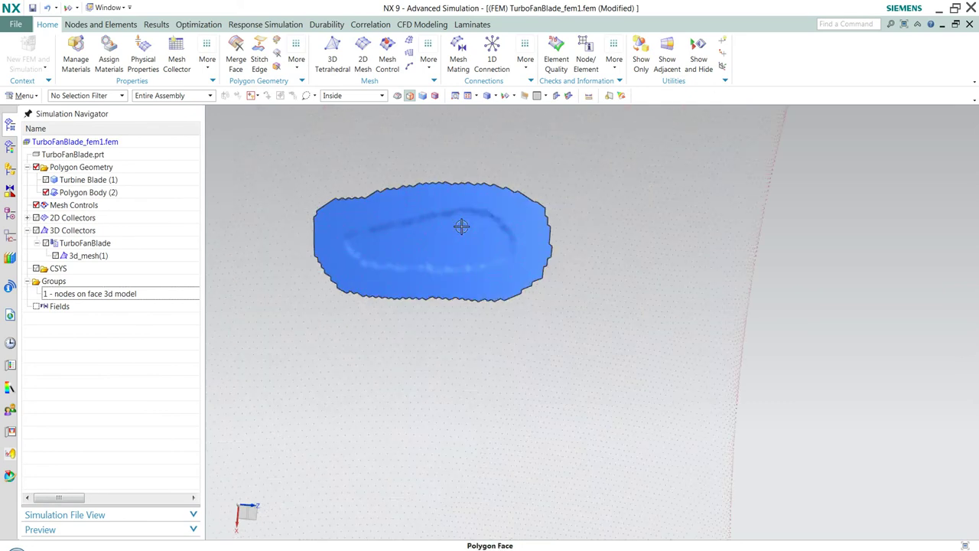
mouse_move(462, 227)
shift+middle_down()
mouse_move(446, 419)
mouse_move(484, 301)
shift+middle_up()
scroll(404, 430, up, 3)
scroll(406, 430, up, 2)
scroll(484, 300, down, 1)
scroll(485, 301, down, 1)
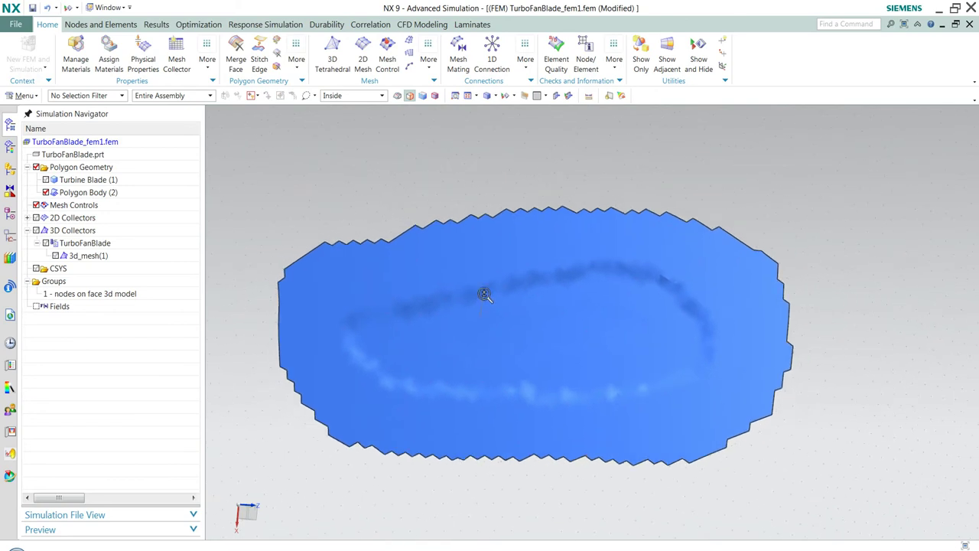
Start another new group with no selection intent and the filter set to Node
right_click(65, 282)
click(97, 305)
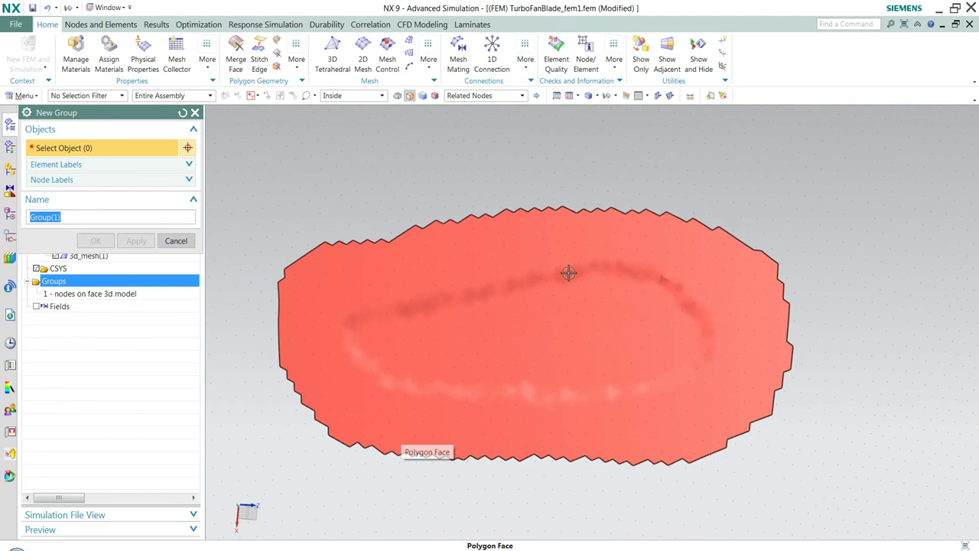
click(480, 95)
scroll(481, 115, up, 3)
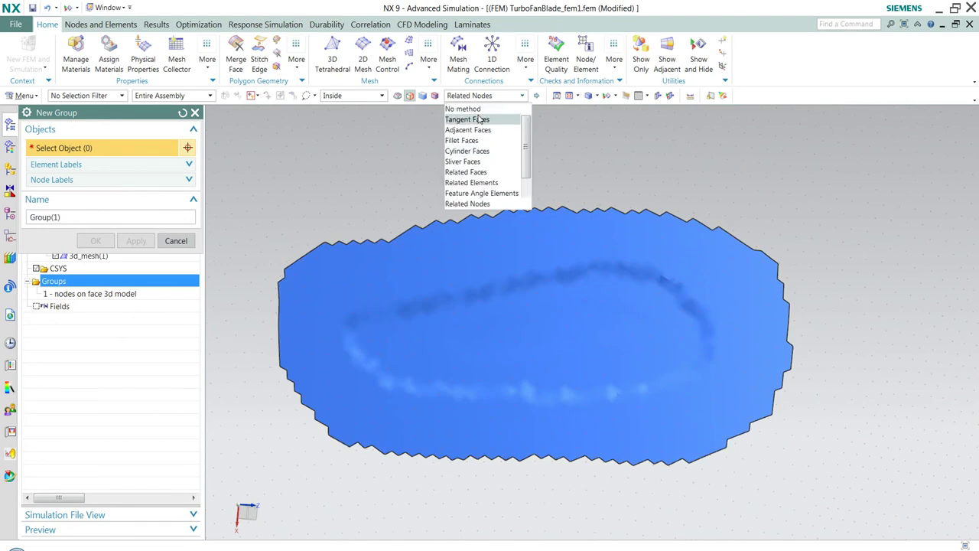
click(465, 109)
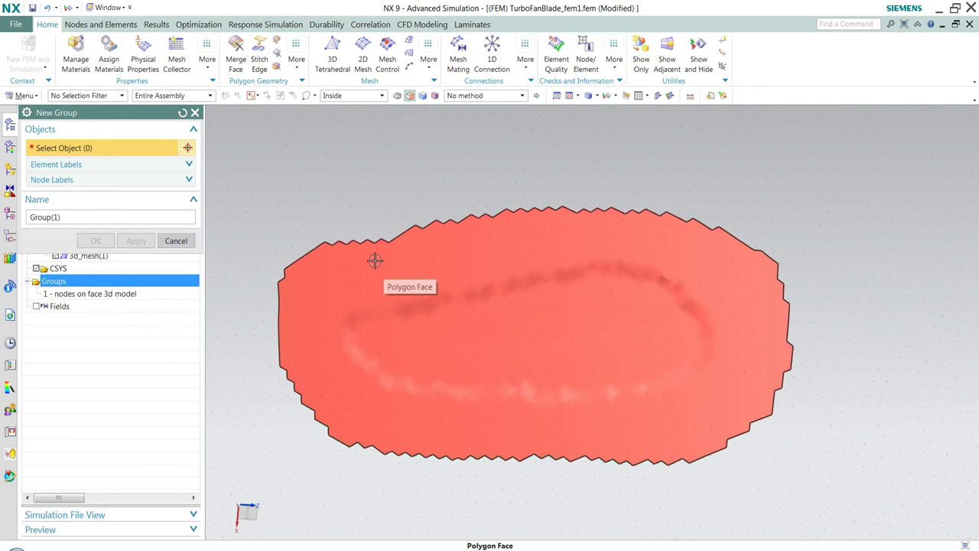
click(84, 95)
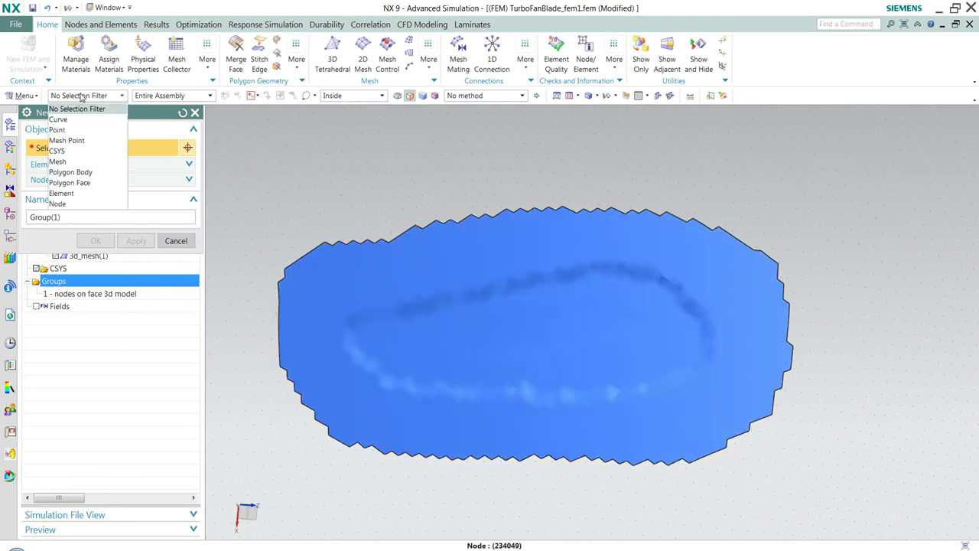
click(88, 204)
Lasso the 352 nodes in the damaged region into the group 'nodes to morph'
mouse_move(407, 260)
mouse_down()
mouse_move(314, 384)
mouse_move(711, 423)
mouse_move(658, 241)
mouse_up()
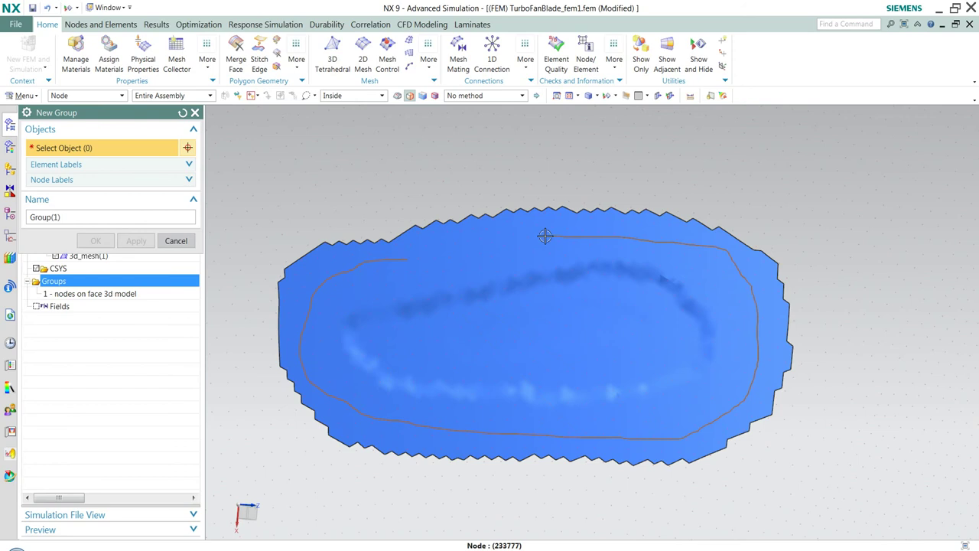
drag(658, 242, 431, 249)
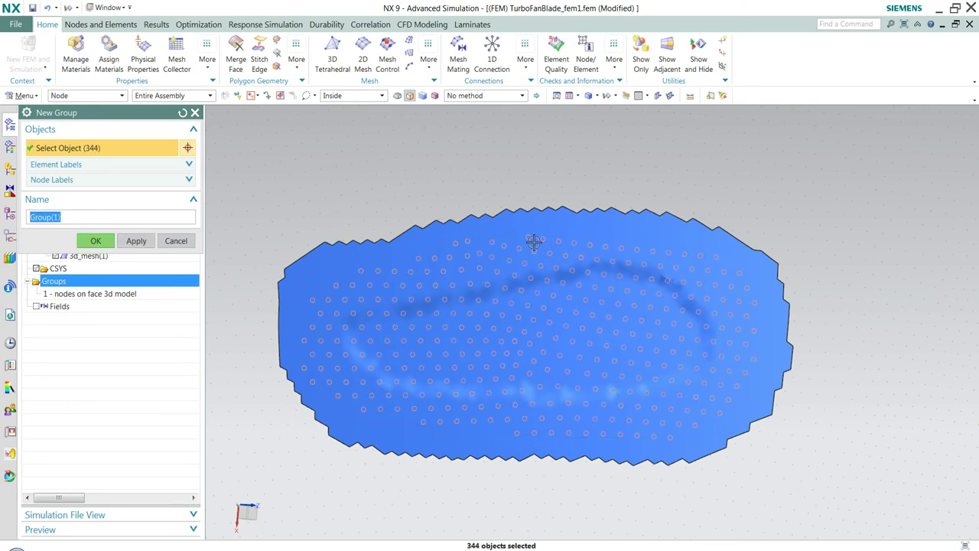
drag(533, 243, 722, 269)
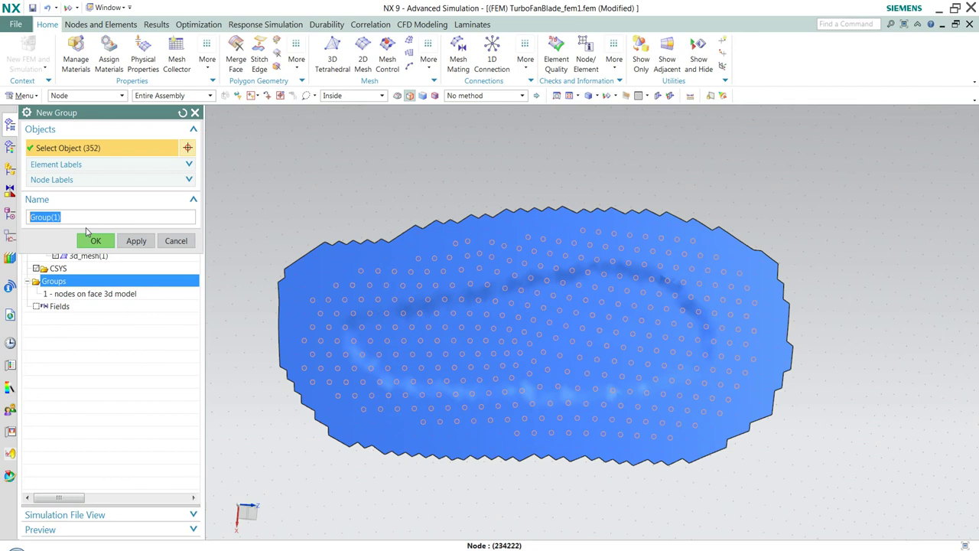
text(nodes to morph)
click(90, 243)
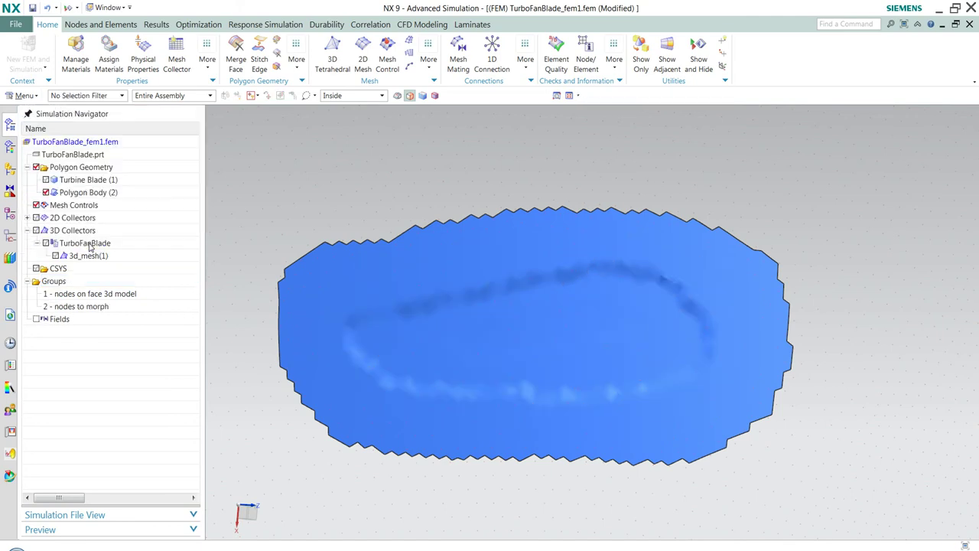
Display the 352 'nodes to morph' nodes with 3d_mesh(1) visible and list the Elements More commands
click(89, 307)
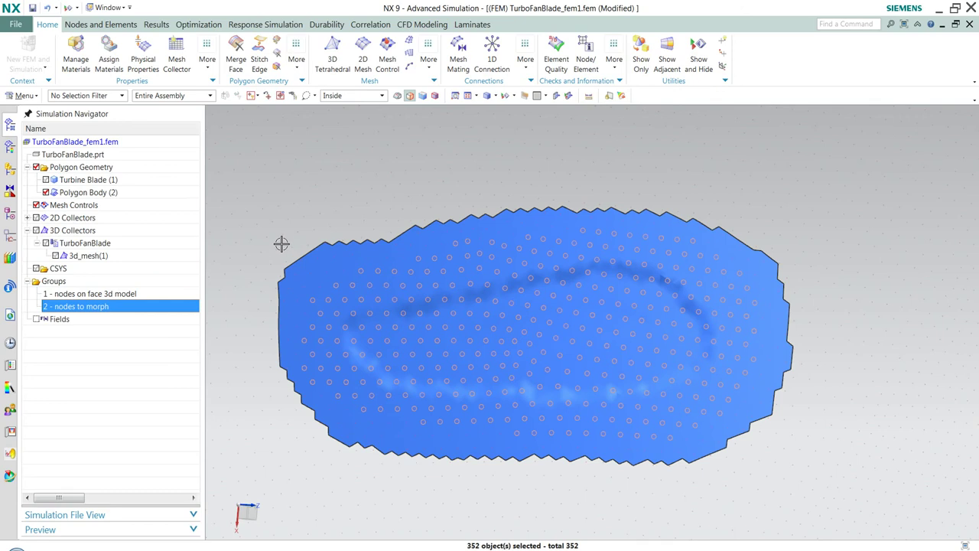
click(55, 256)
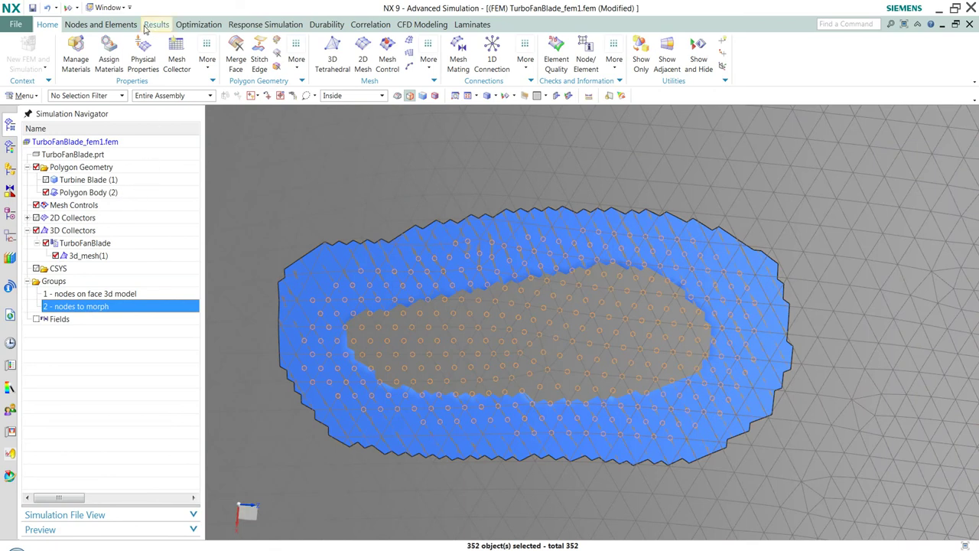
click(126, 25)
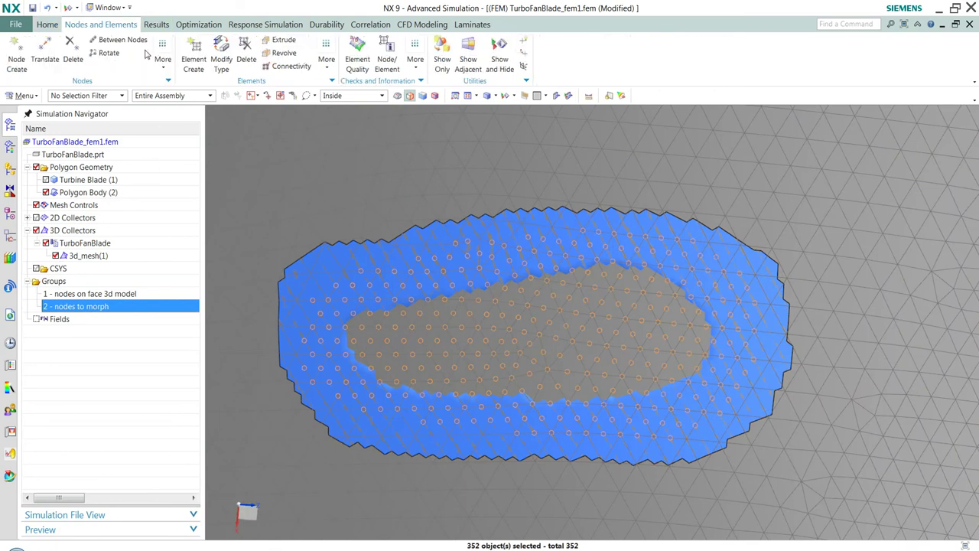
click(327, 55)
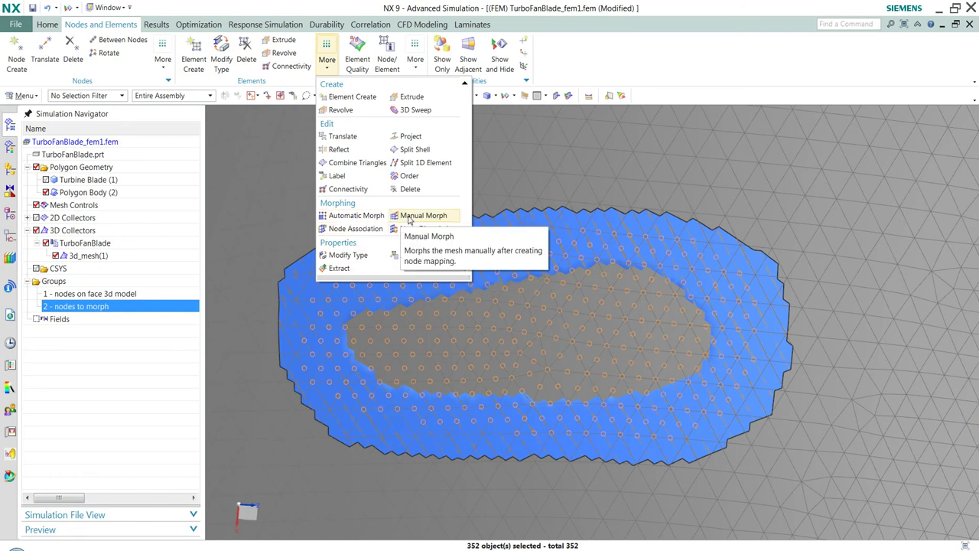
Start a Manual Morph and lasso 1727 mesh elements around the dent region
click(409, 220)
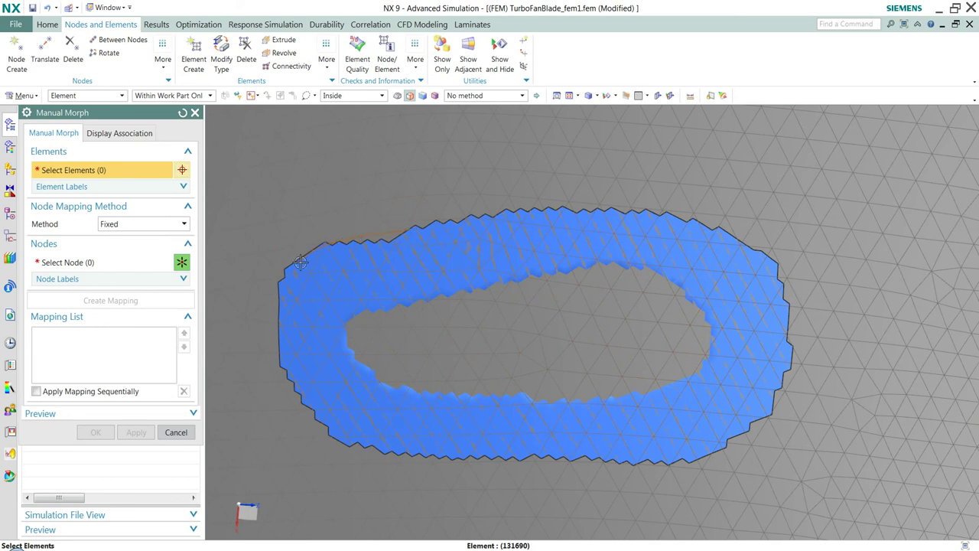
mouse_move(279, 314)
mouse_down()
mouse_move(660, 462)
mouse_move(739, 441)
mouse_move(771, 378)
mouse_move(782, 247)
mouse_move(741, 224)
mouse_move(614, 204)
mouse_move(470, 214)
mouse_move(462, 230)
mouse_up()
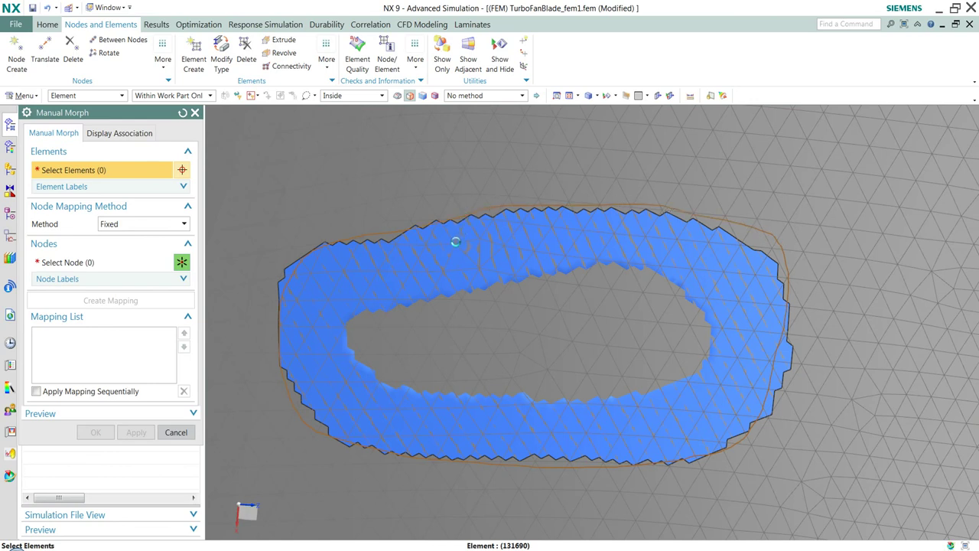
drag(455, 242, 455, 241)
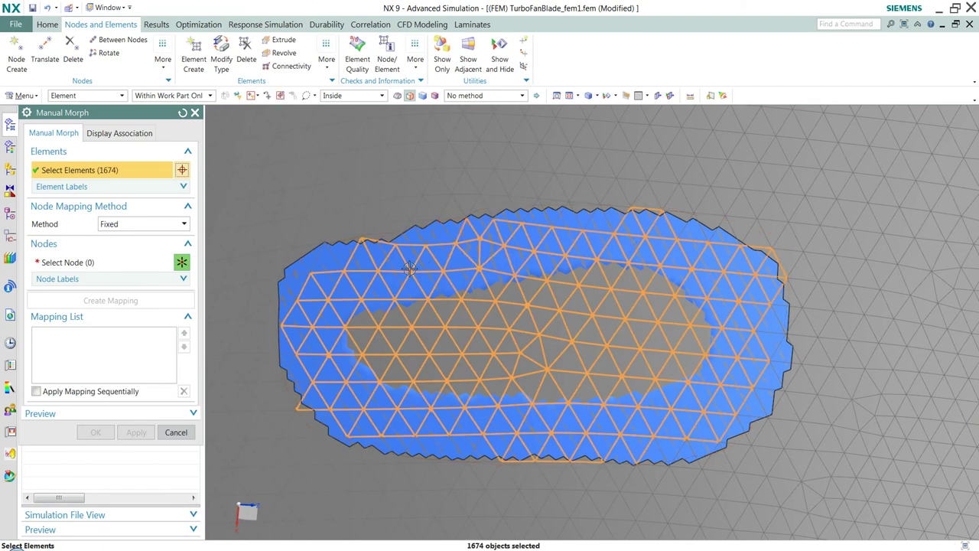
drag(624, 254, 309, 283)
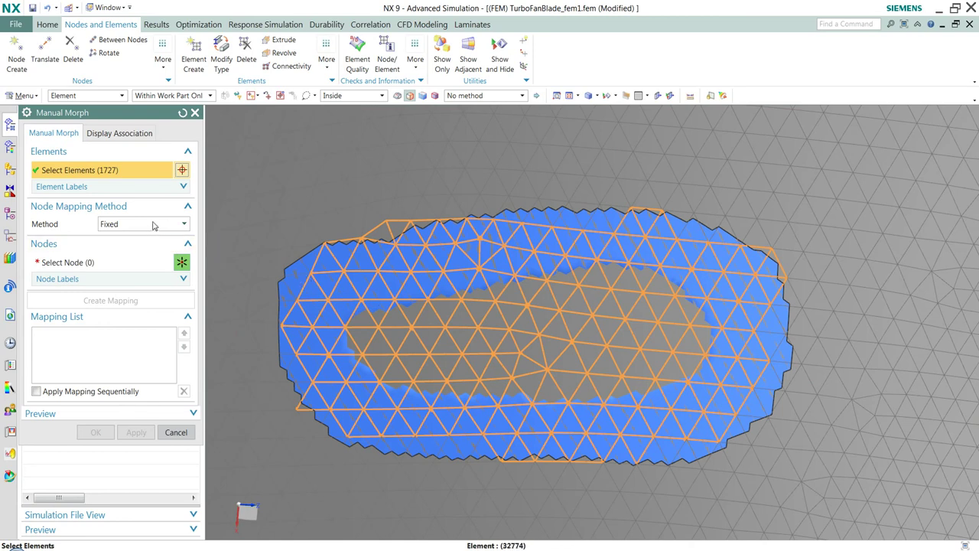
Set the morph method to Node to Face and pick nodes by the 'nodes to morph' group
click(153, 226)
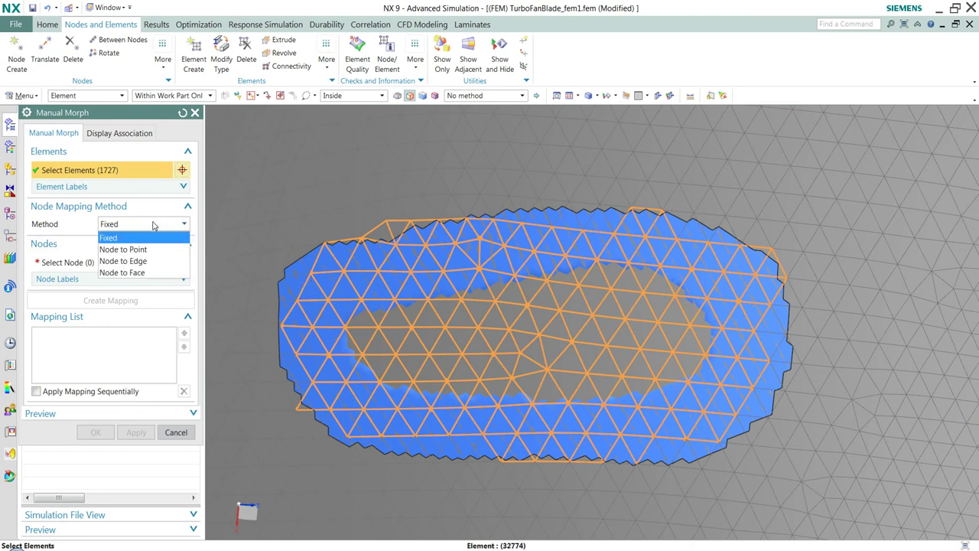
click(148, 273)
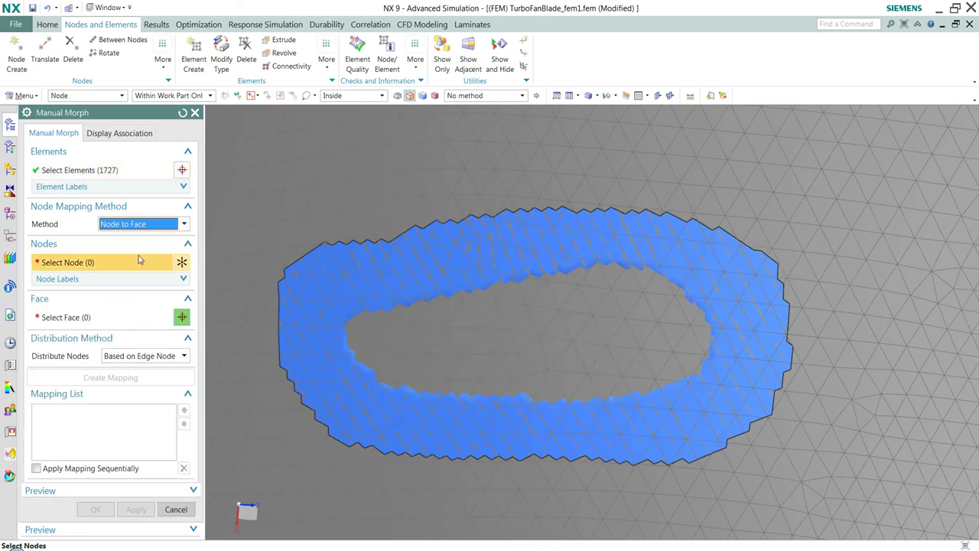
click(484, 97)
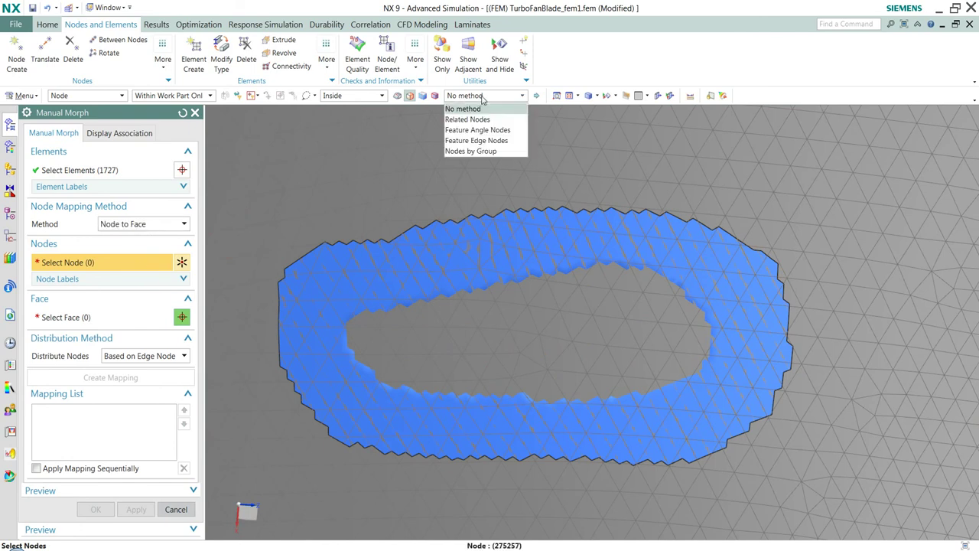
click(482, 151)
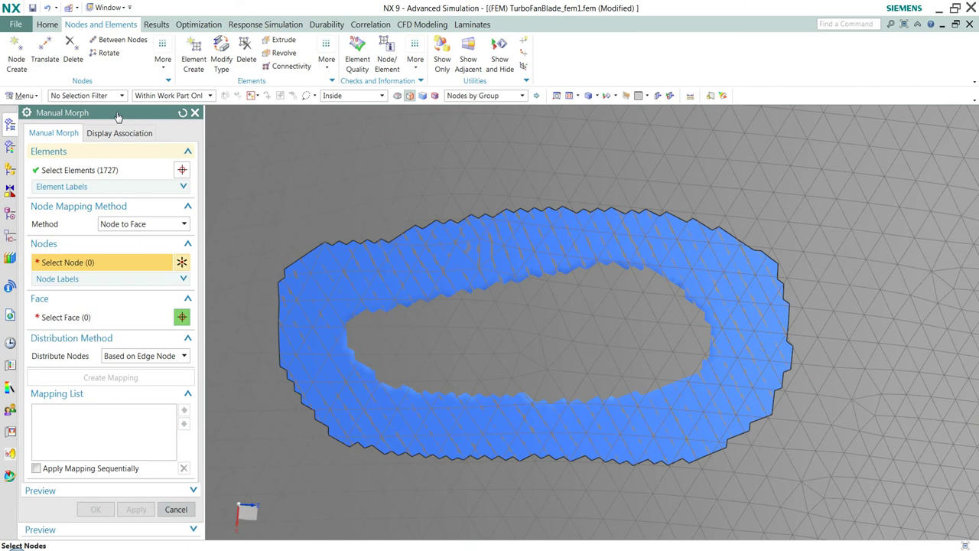
drag(119, 119, 243, 119)
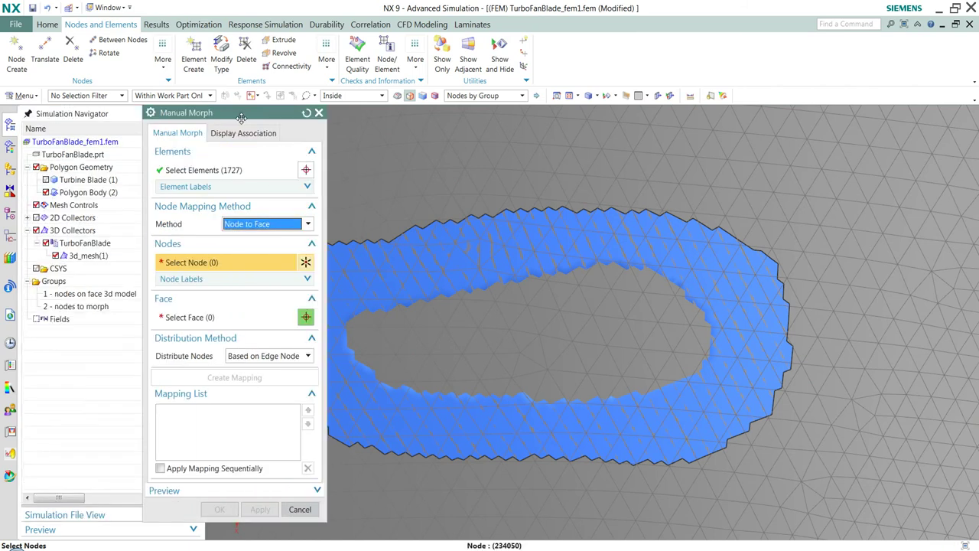
click(90, 307)
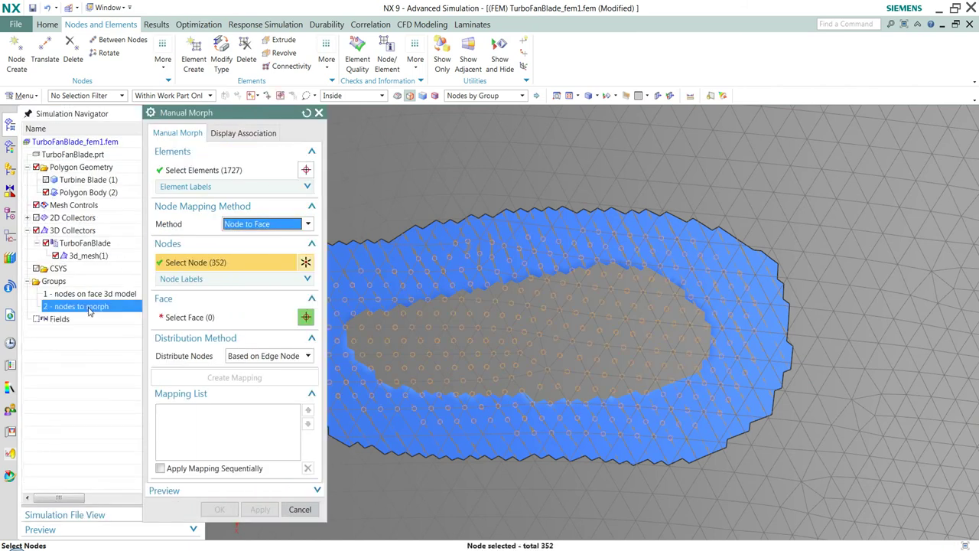
drag(218, 118, 94, 118)
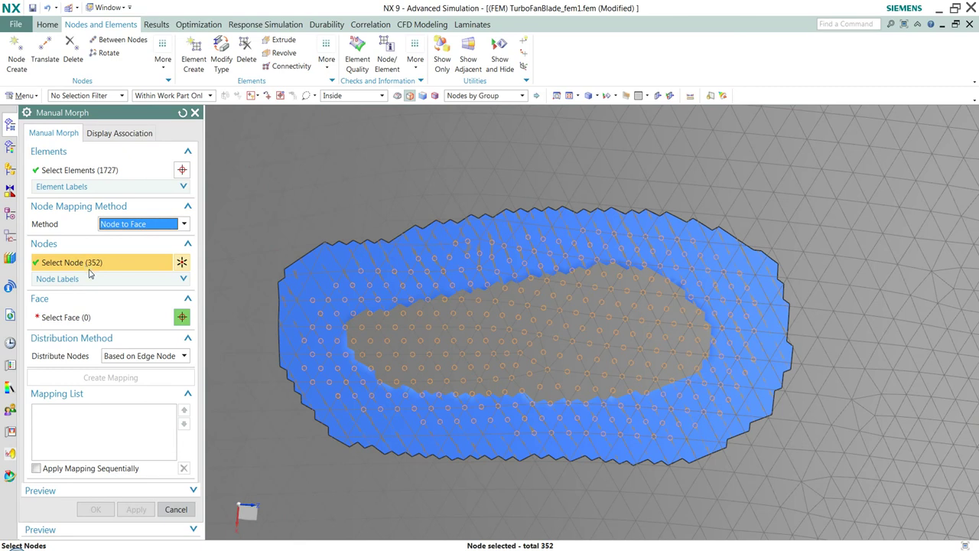
Target the scanned damage face with Nearest Point distribution and create mapping Face_1
click(83, 316)
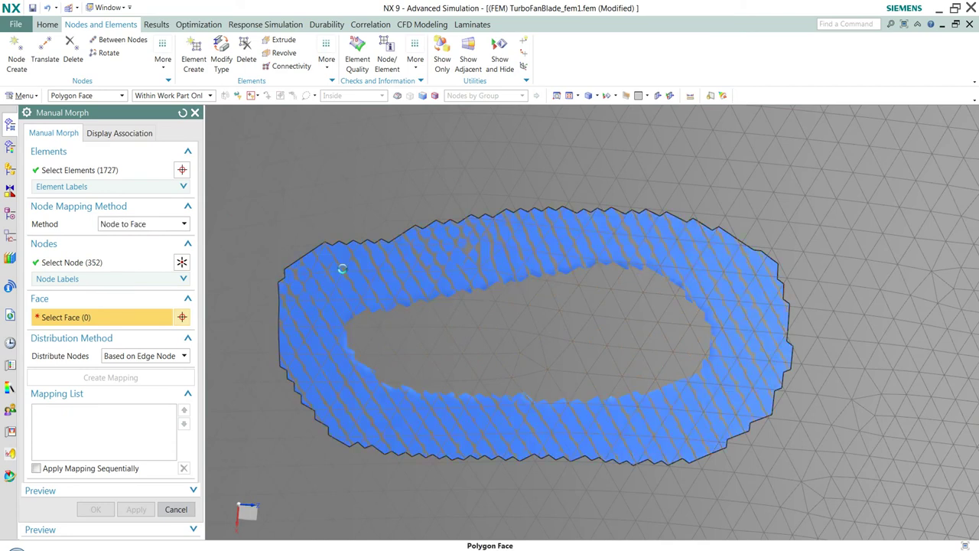
click(342, 268)
click(163, 361)
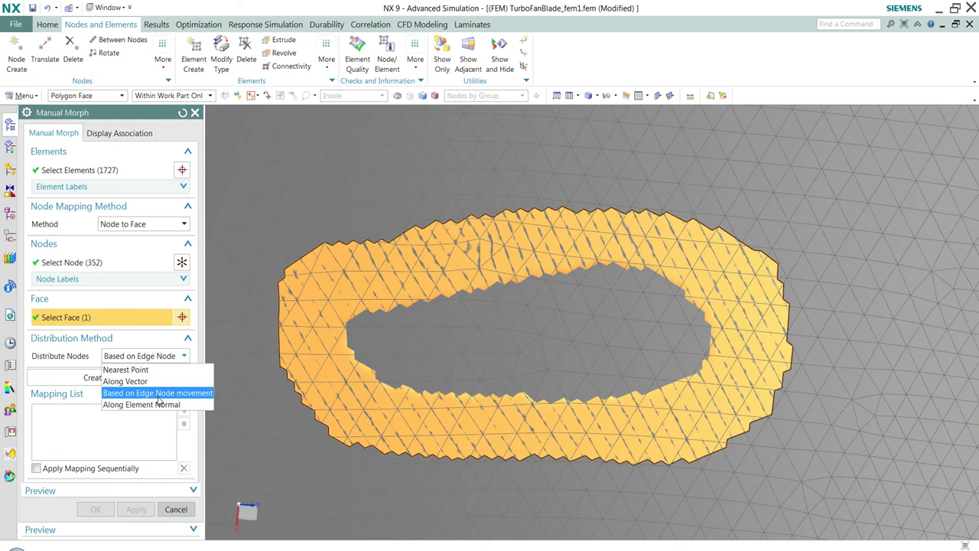
click(156, 371)
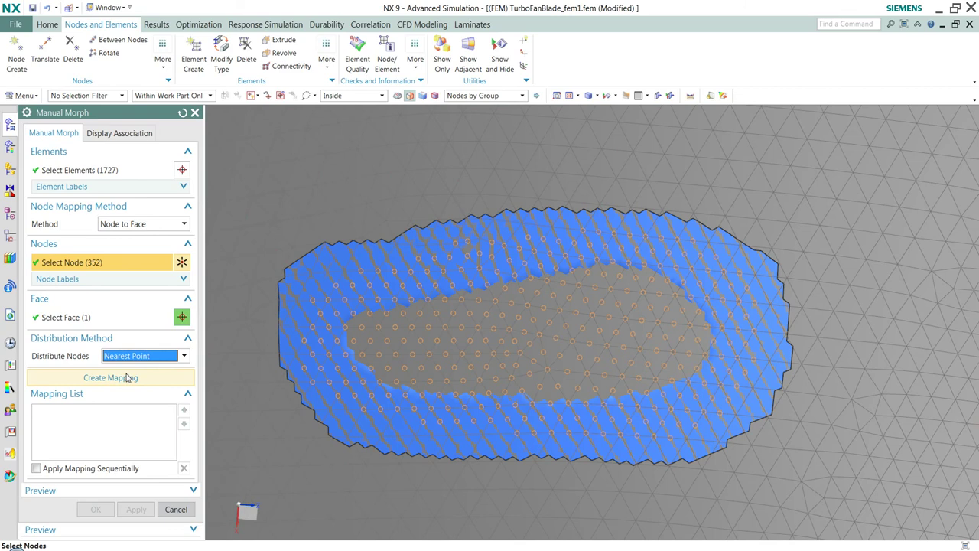
click(125, 380)
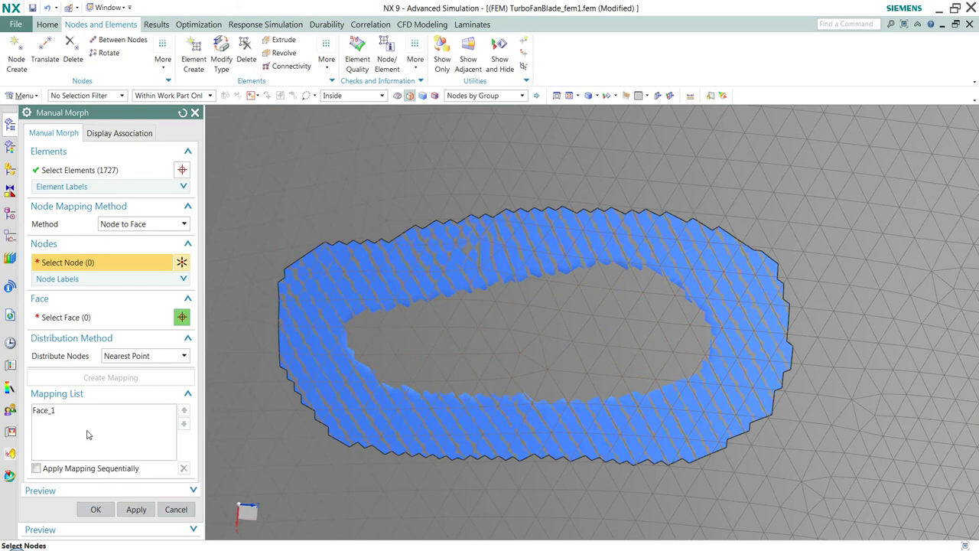
click(96, 510)
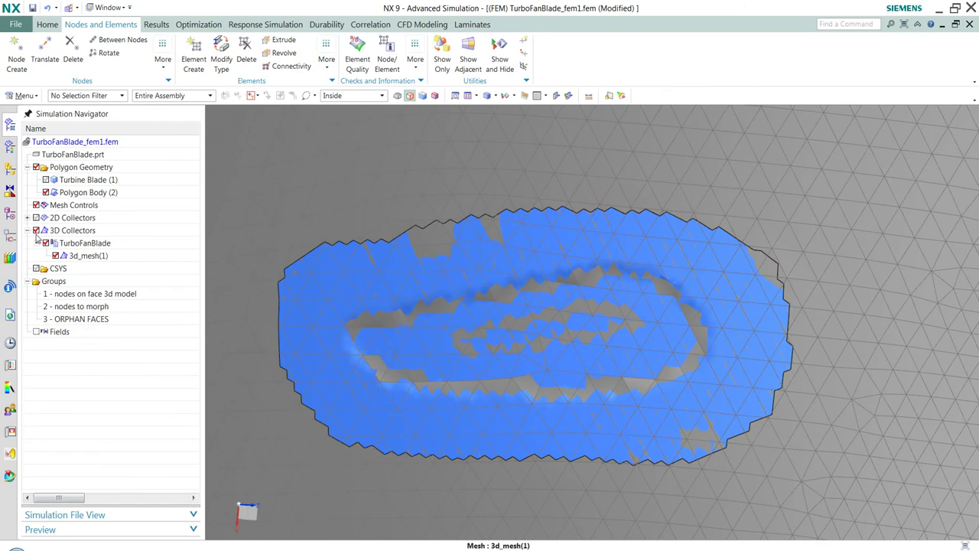
click(46, 193)
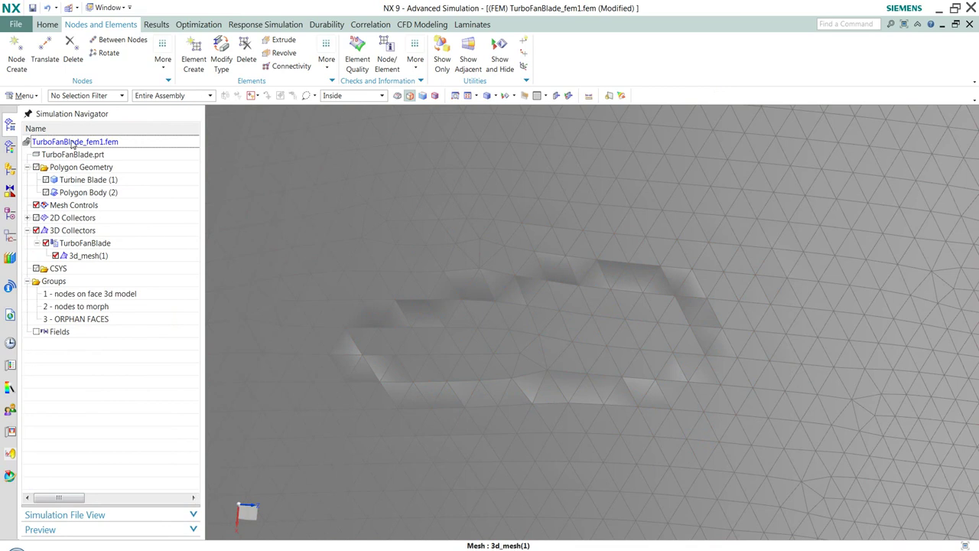
Turn off independent node show/hide for TurboFanBlade_fem1.fem and view the whole blade
right_click(73, 144)
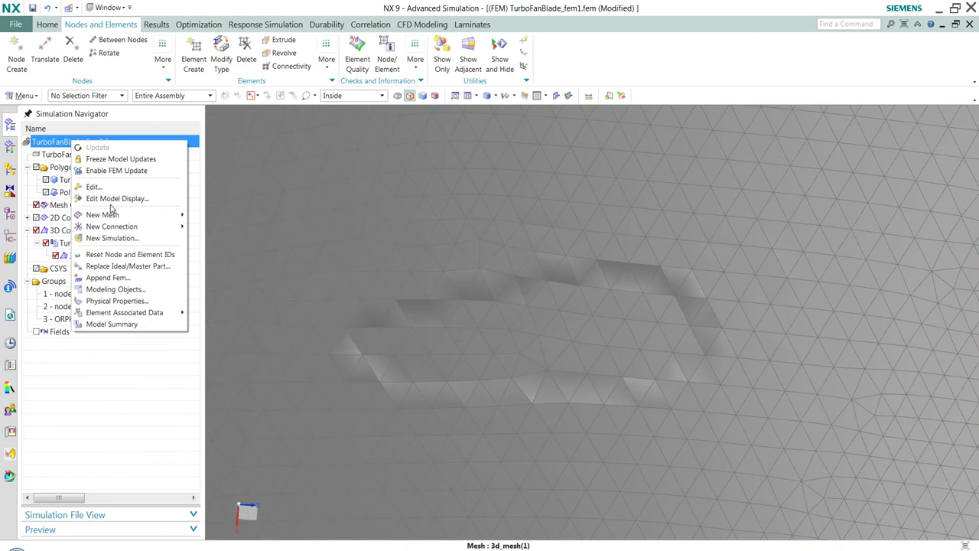
click(115, 198)
click(67, 168)
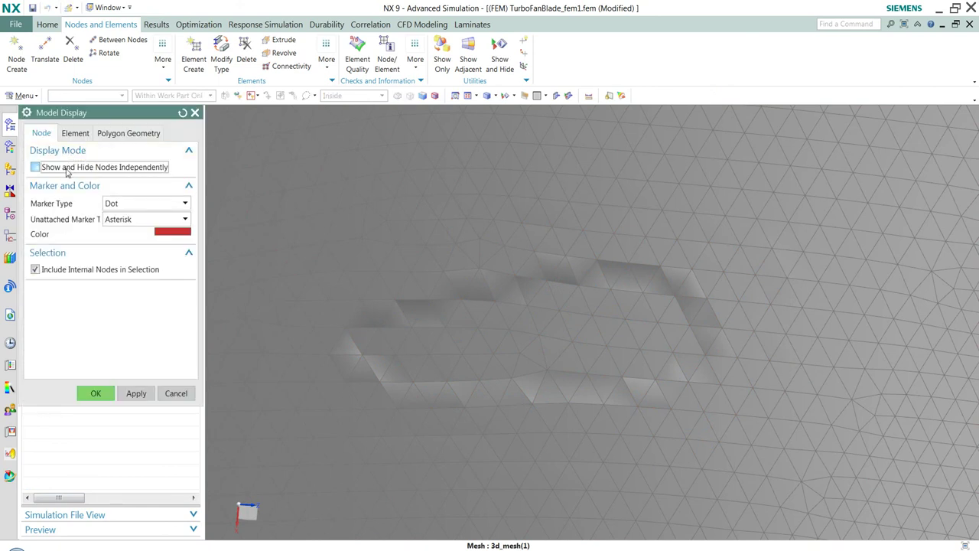
click(98, 394)
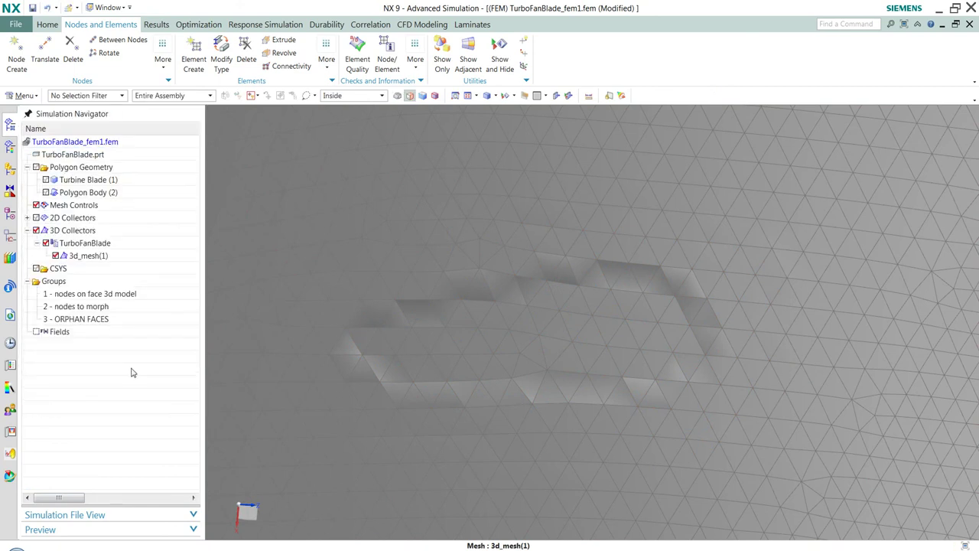
scroll(350, 367, down, 5)
mouse_move(385, 428)
middle_down()
mouse_move(378, 375)
mouse_move(359, 345)
mouse_move(332, 352)
mouse_move(362, 387)
middle_up()
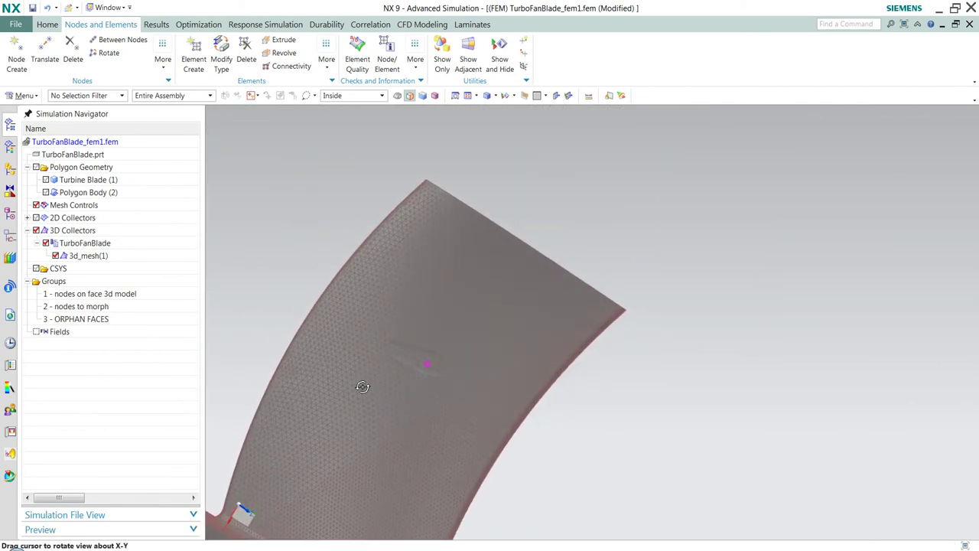
Show only the 'nodes to morph' group's mesh and orbit the dented patch face-on
click(94, 321)
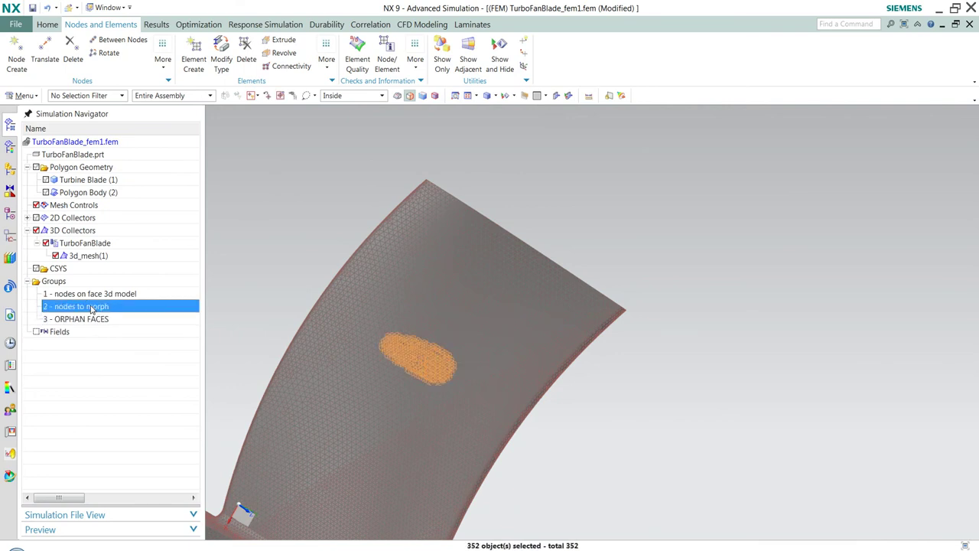
right_click(91, 307)
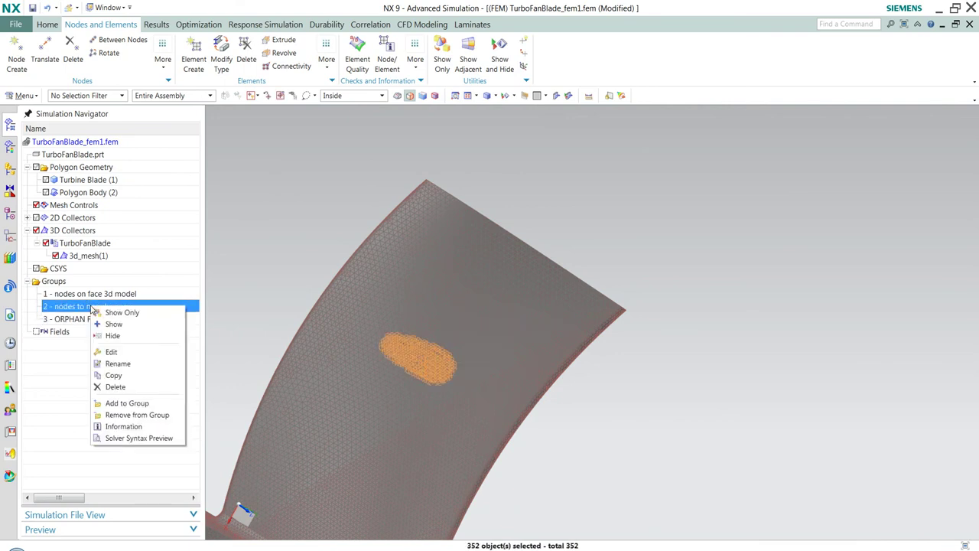
click(121, 322)
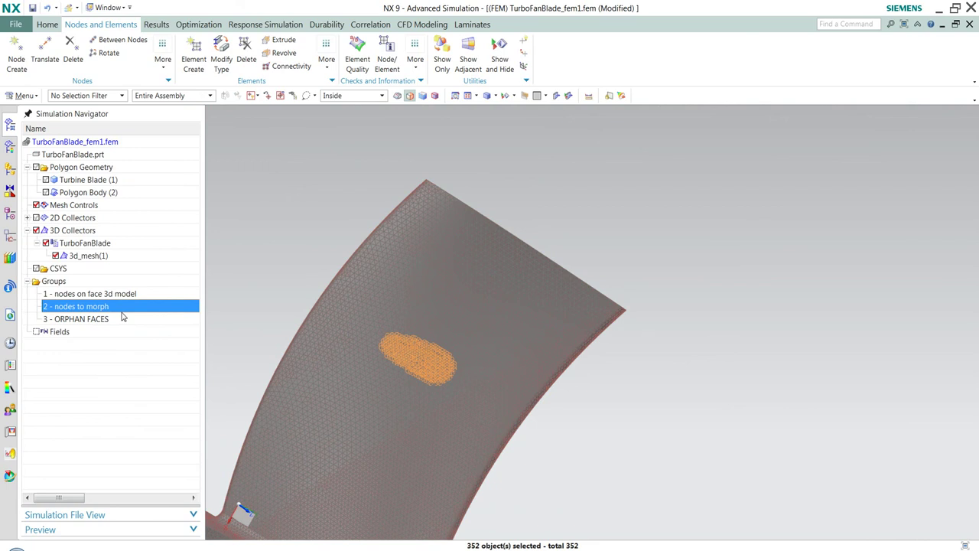
mouse_move(327, 350)
middle_down()
mouse_move(273, 333)
mouse_move(454, 371)
mouse_move(459, 360)
mouse_move(426, 349)
mouse_move(452, 367)
mouse_move(370, 359)
mouse_move(446, 367)
mouse_move(461, 350)
mouse_move(428, 397)
mouse_move(428, 360)
mouse_move(413, 382)
mouse_move(433, 343)
middle_up()
click(575, 255)
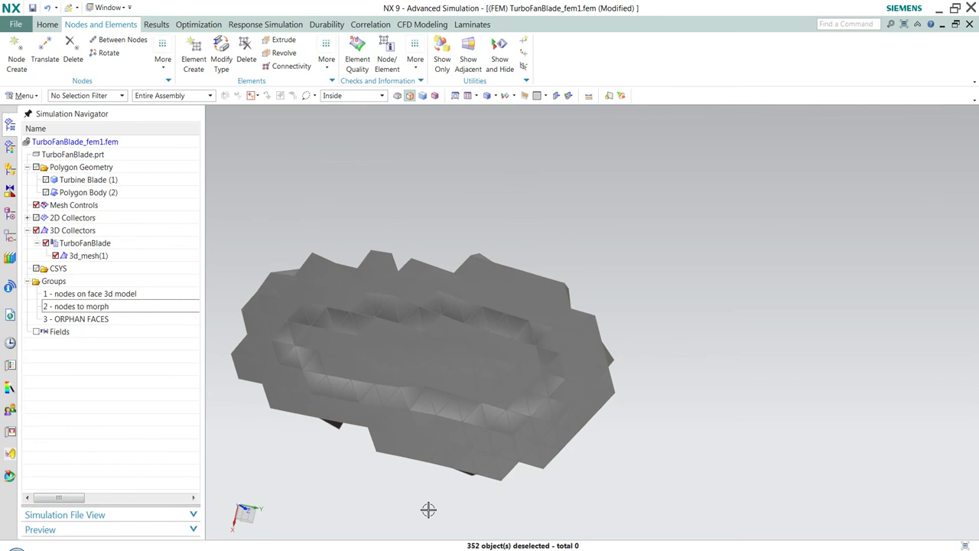
middle_drag(593, 509, 491, 502)
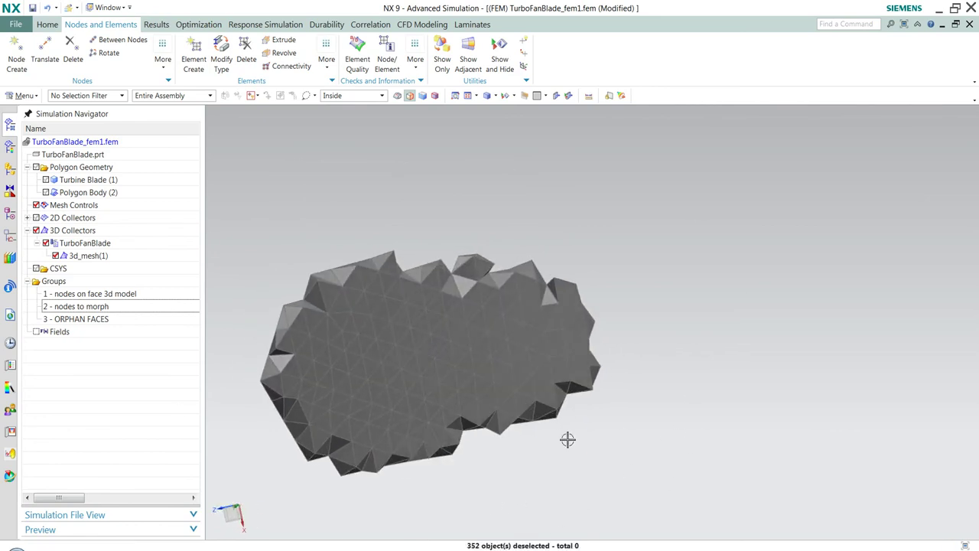
mouse_move(541, 462)
middle_down()
mouse_move(634, 456)
mouse_move(624, 456)
middle_up()
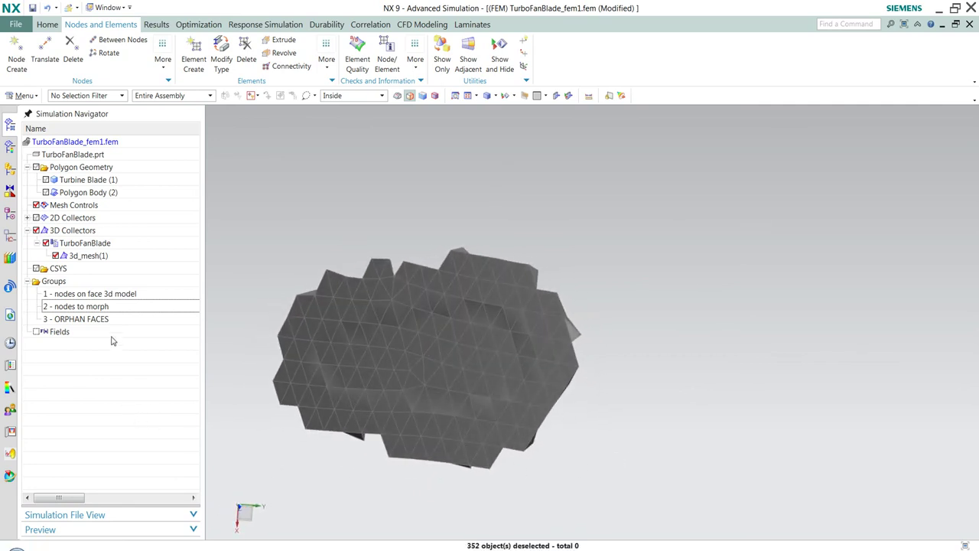
Show elements adjacent to the patch by rectangle-selecting all 4464 visible elements
click(468, 59)
scroll(370, 165, down, 3)
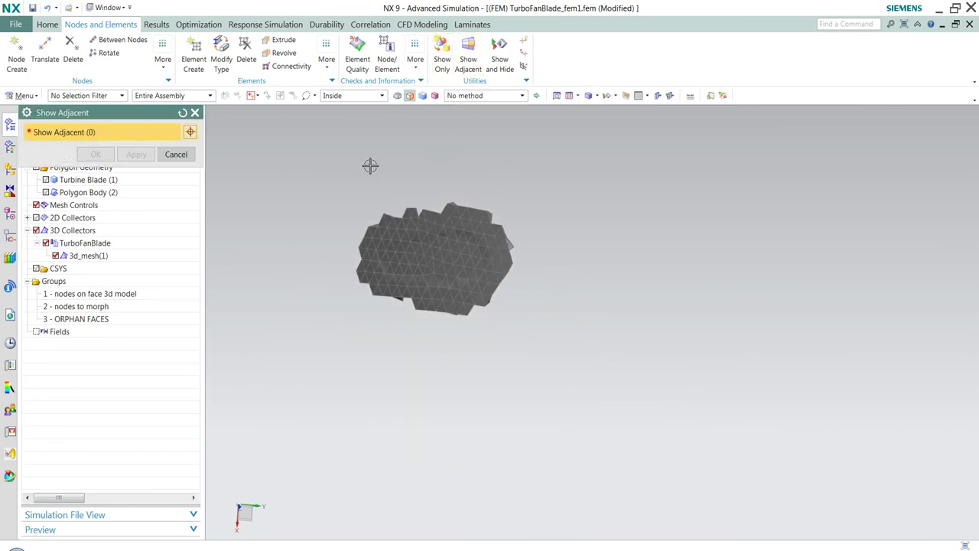
click(315, 96)
click(329, 108)
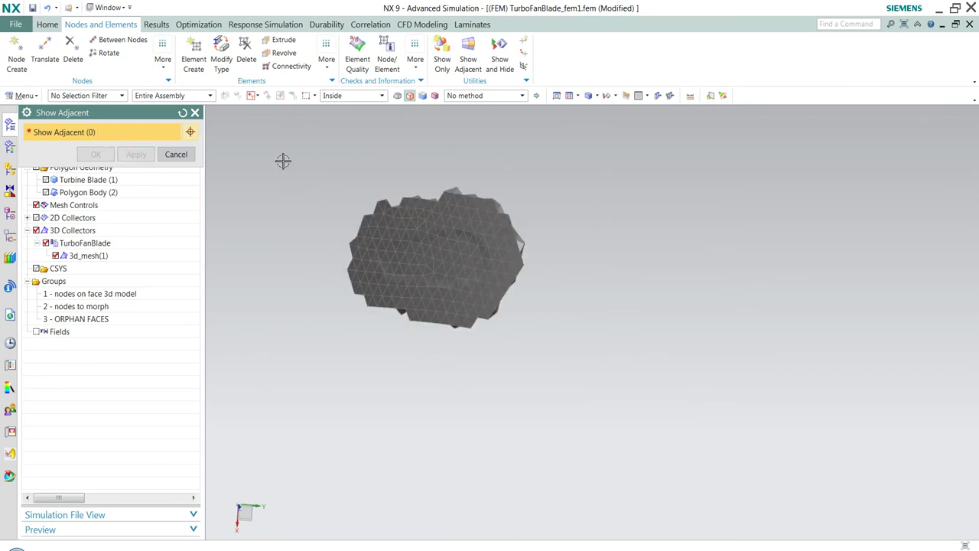
drag(282, 160, 635, 413)
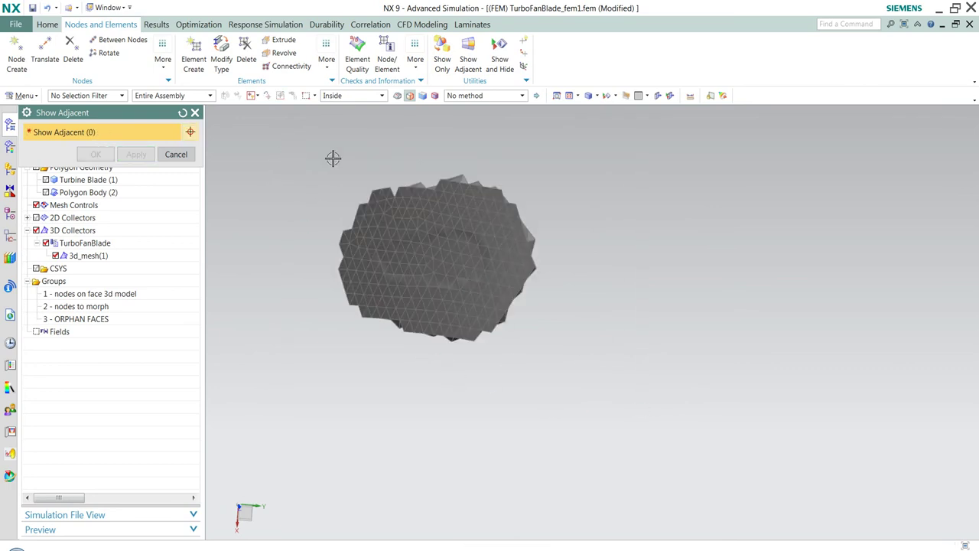
drag(289, 145, 725, 428)
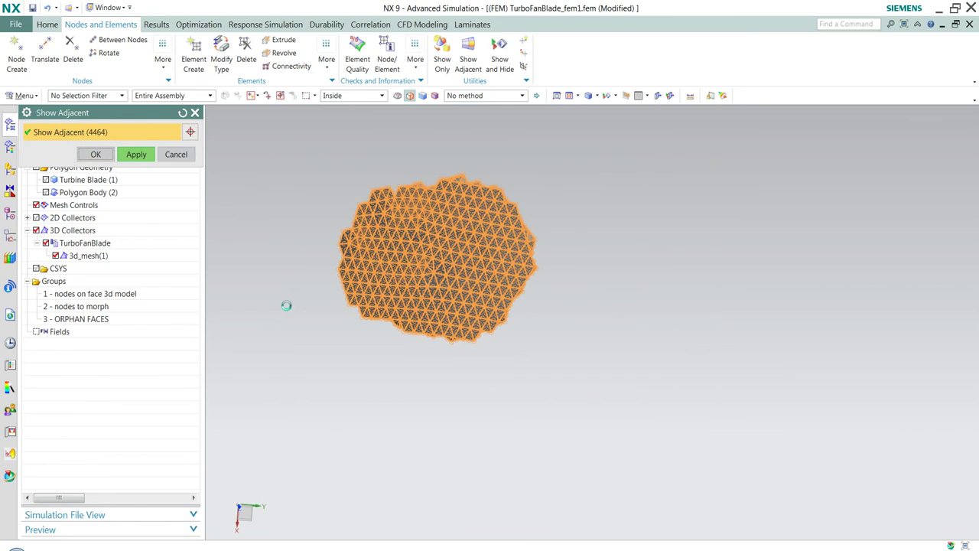
middle_click(286, 305)
middle_drag(309, 326, 247, 327)
Orbit the enlarged patch edge-on and toggle Clip Section to reveal the dent's depth
scroll(458, 338, up, 3)
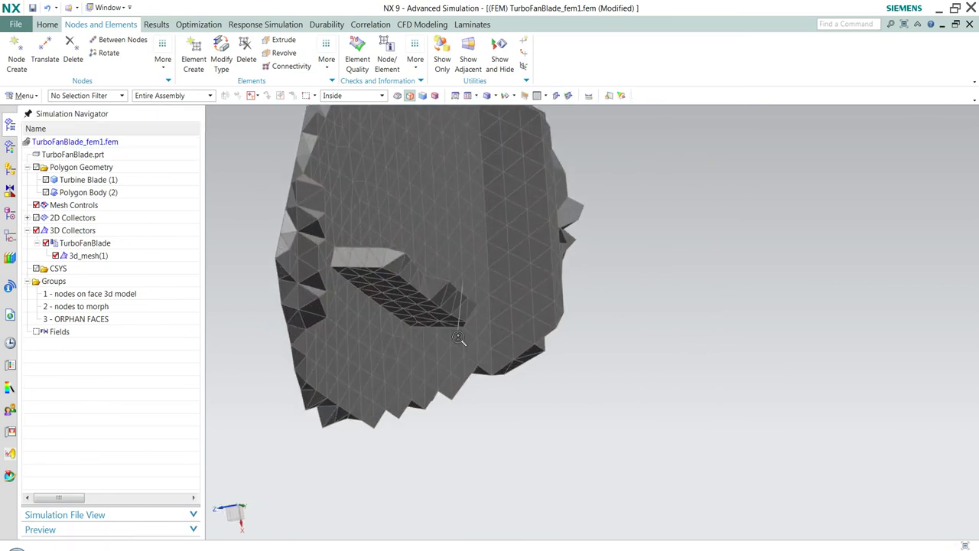
mouse_move(458, 338)
middle_down()
mouse_move(505, 328)
mouse_move(469, 332)
mouse_move(524, 444)
middle_up()
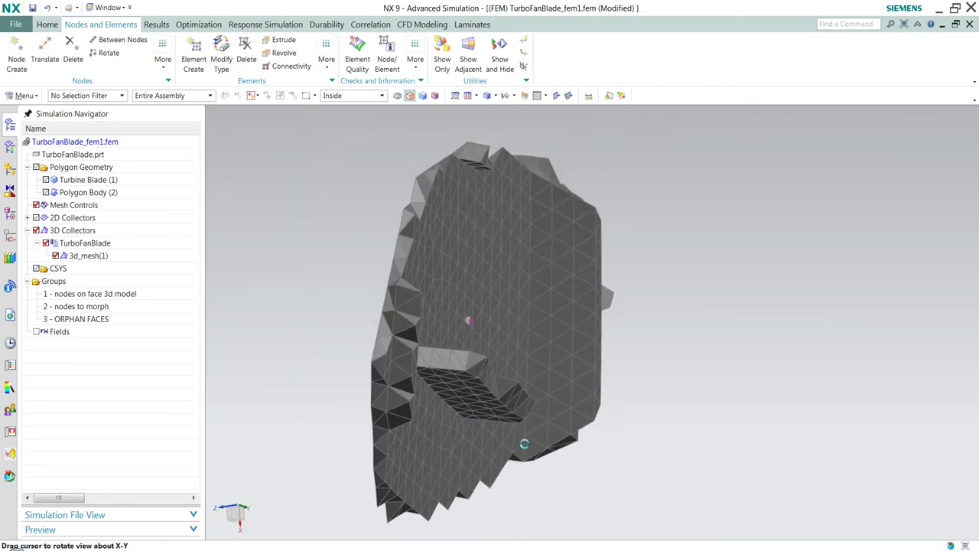
middle_drag(524, 443, 524, 414)
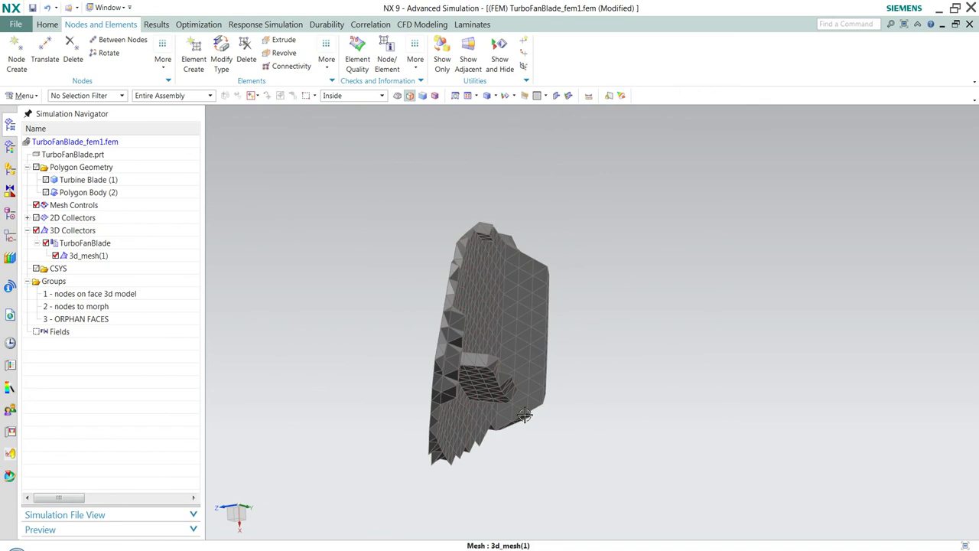
click(567, 95)
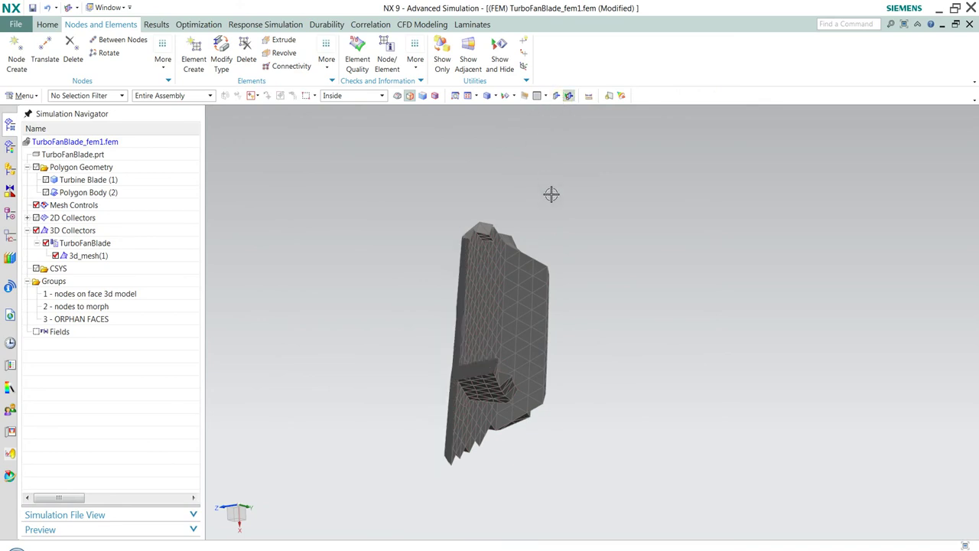
drag(552, 194, 589, 197)
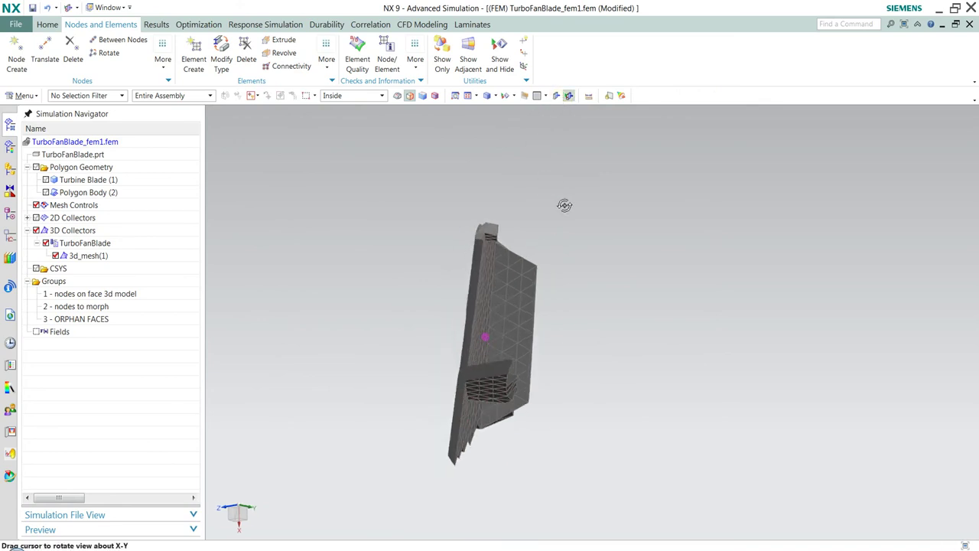
Section the mesh at offset 3.07 and zoom in on the cut blade edge
click(557, 95)
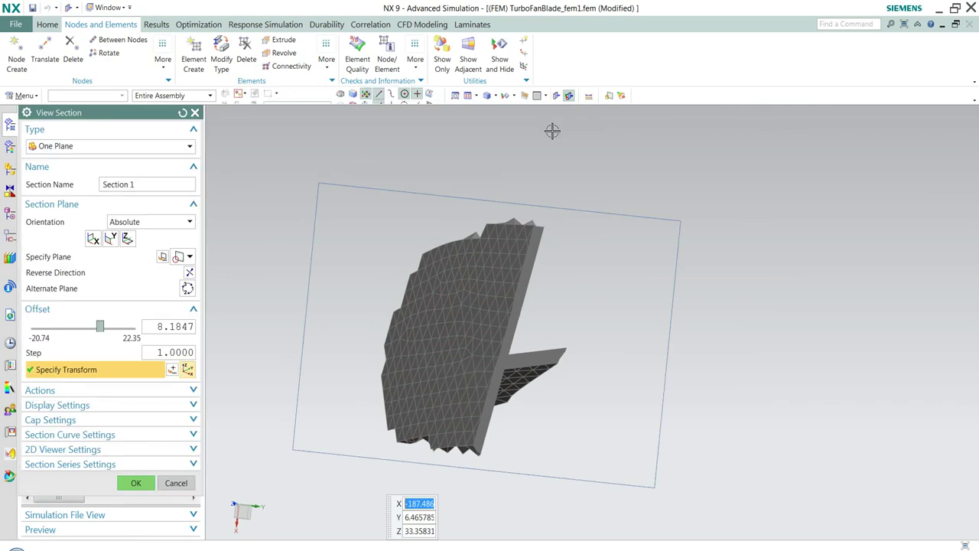
drag(99, 327, 88, 327)
middle_drag(294, 338, 372, 313)
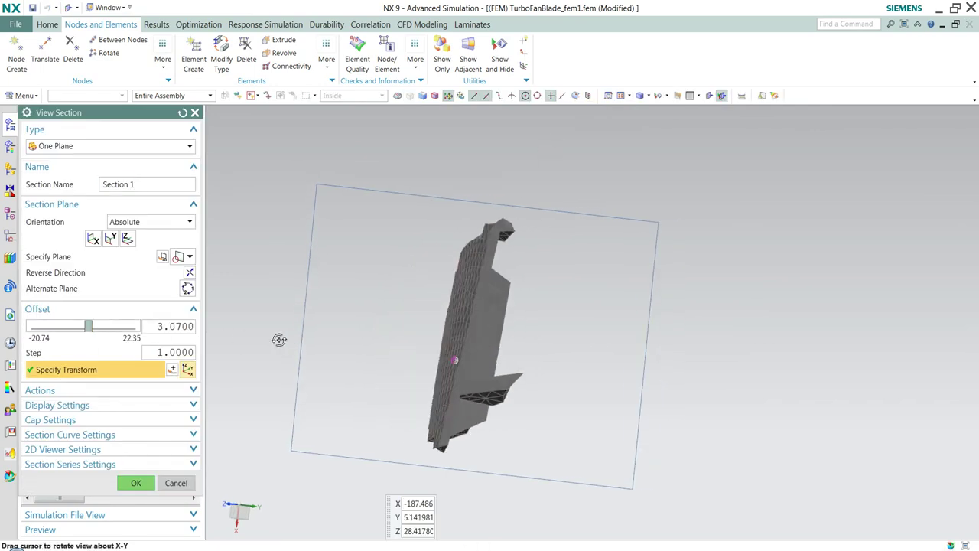
scroll(390, 318, up, 3)
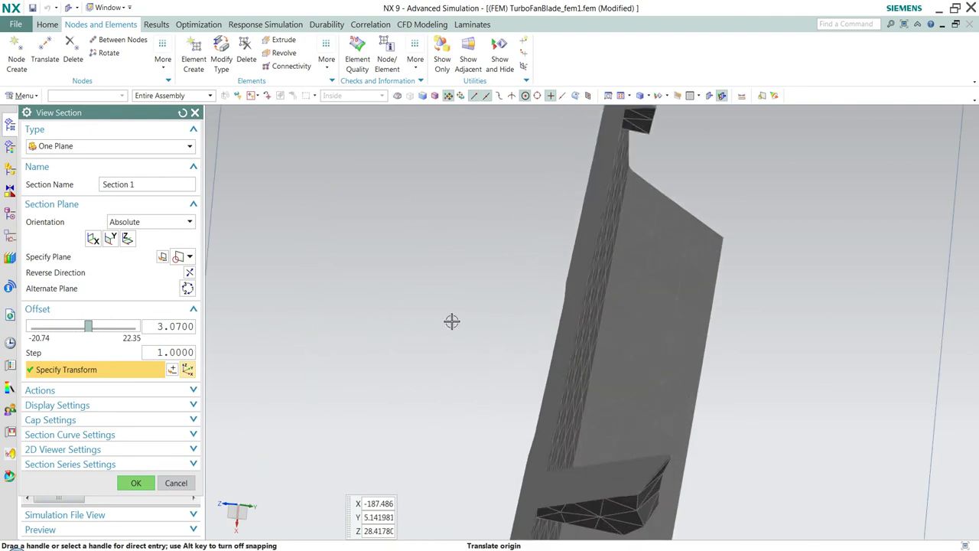
shift+middle_drag(453, 325, 415, 249)
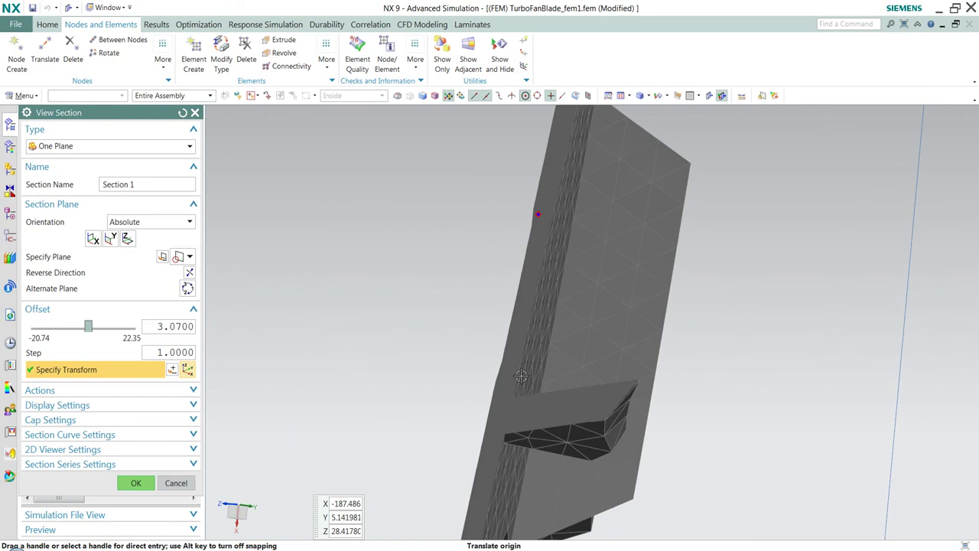
scroll(509, 276, up, 5)
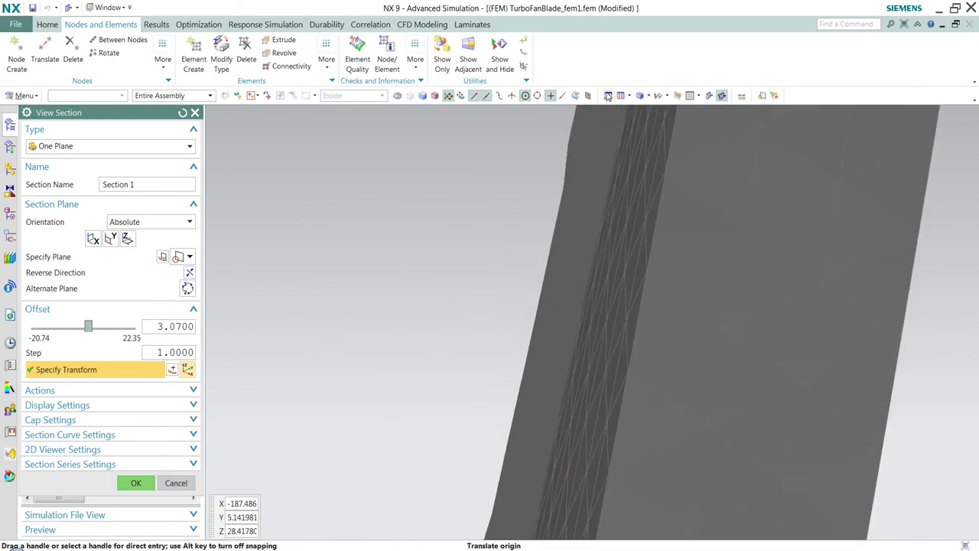